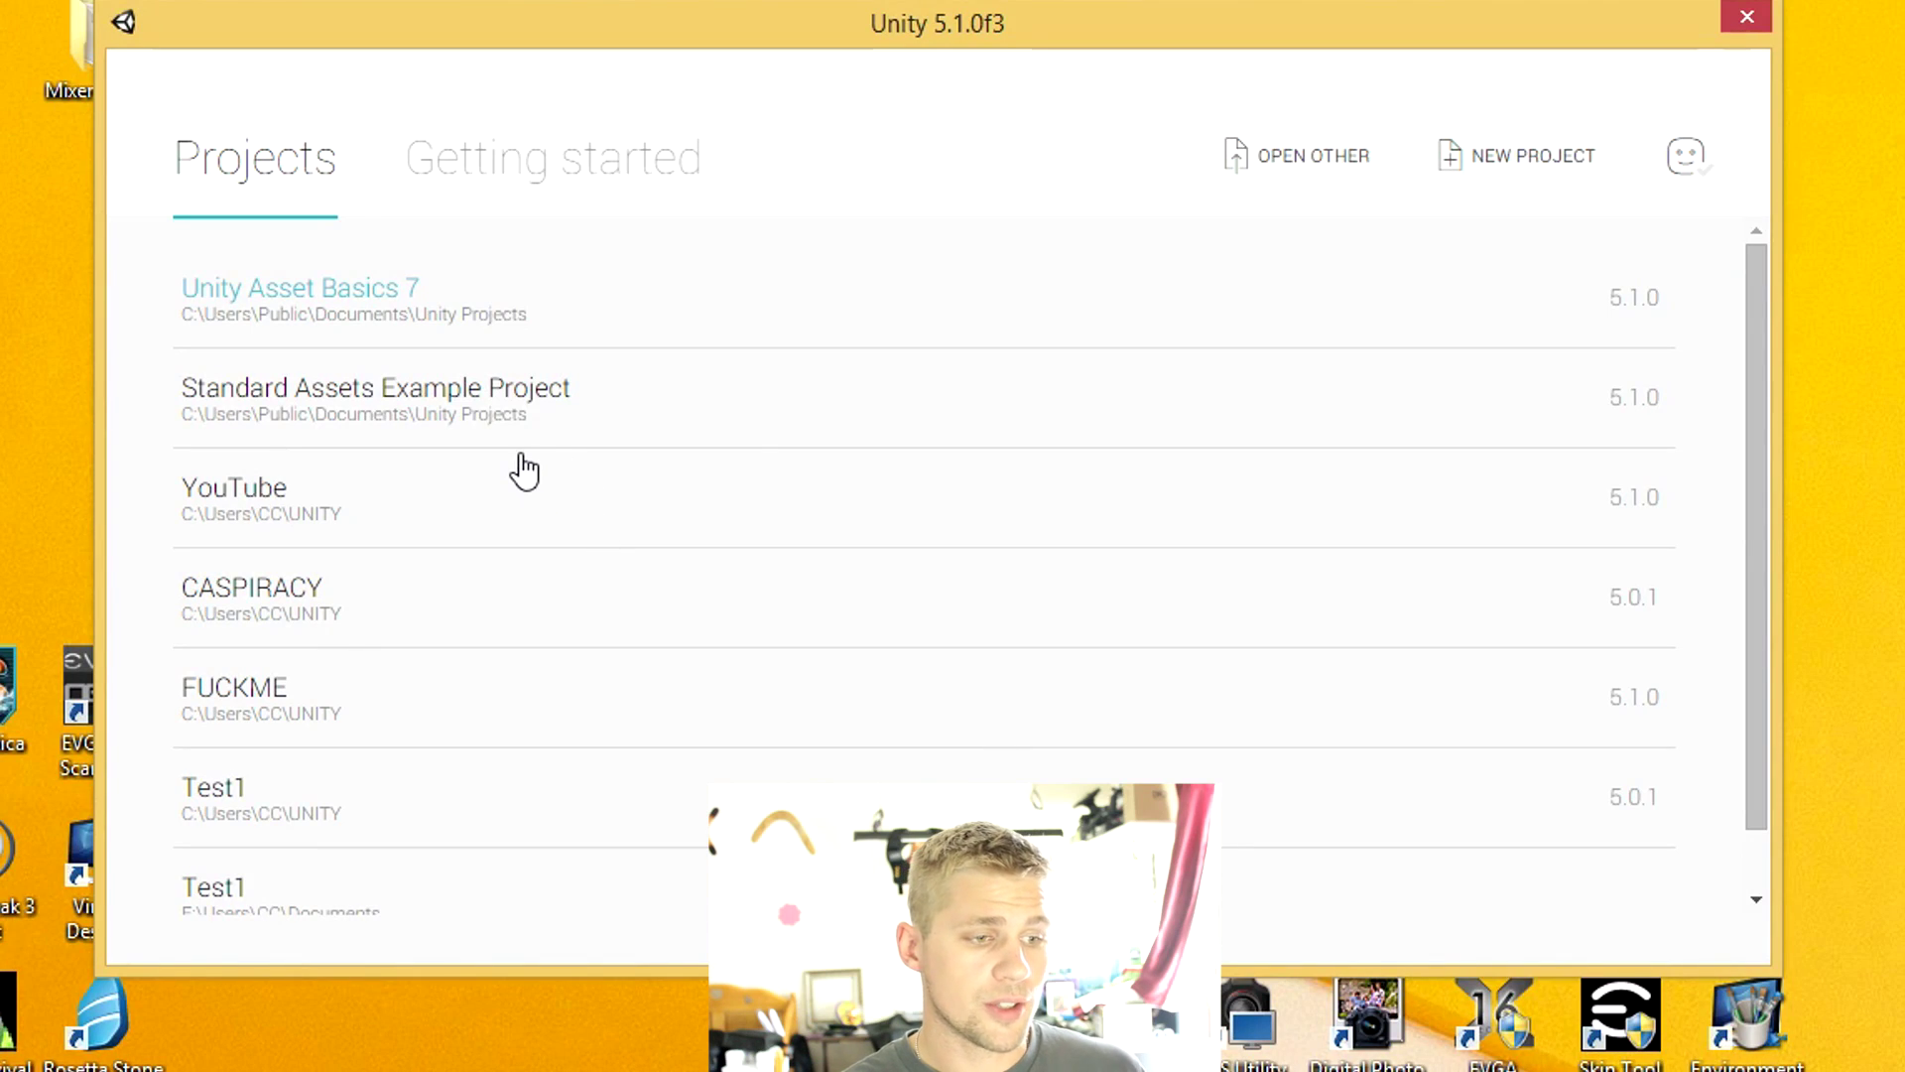
Step: Open the Standard Assets Example Project from the launcher, loading the 2DCharacter scene
click(544, 397)
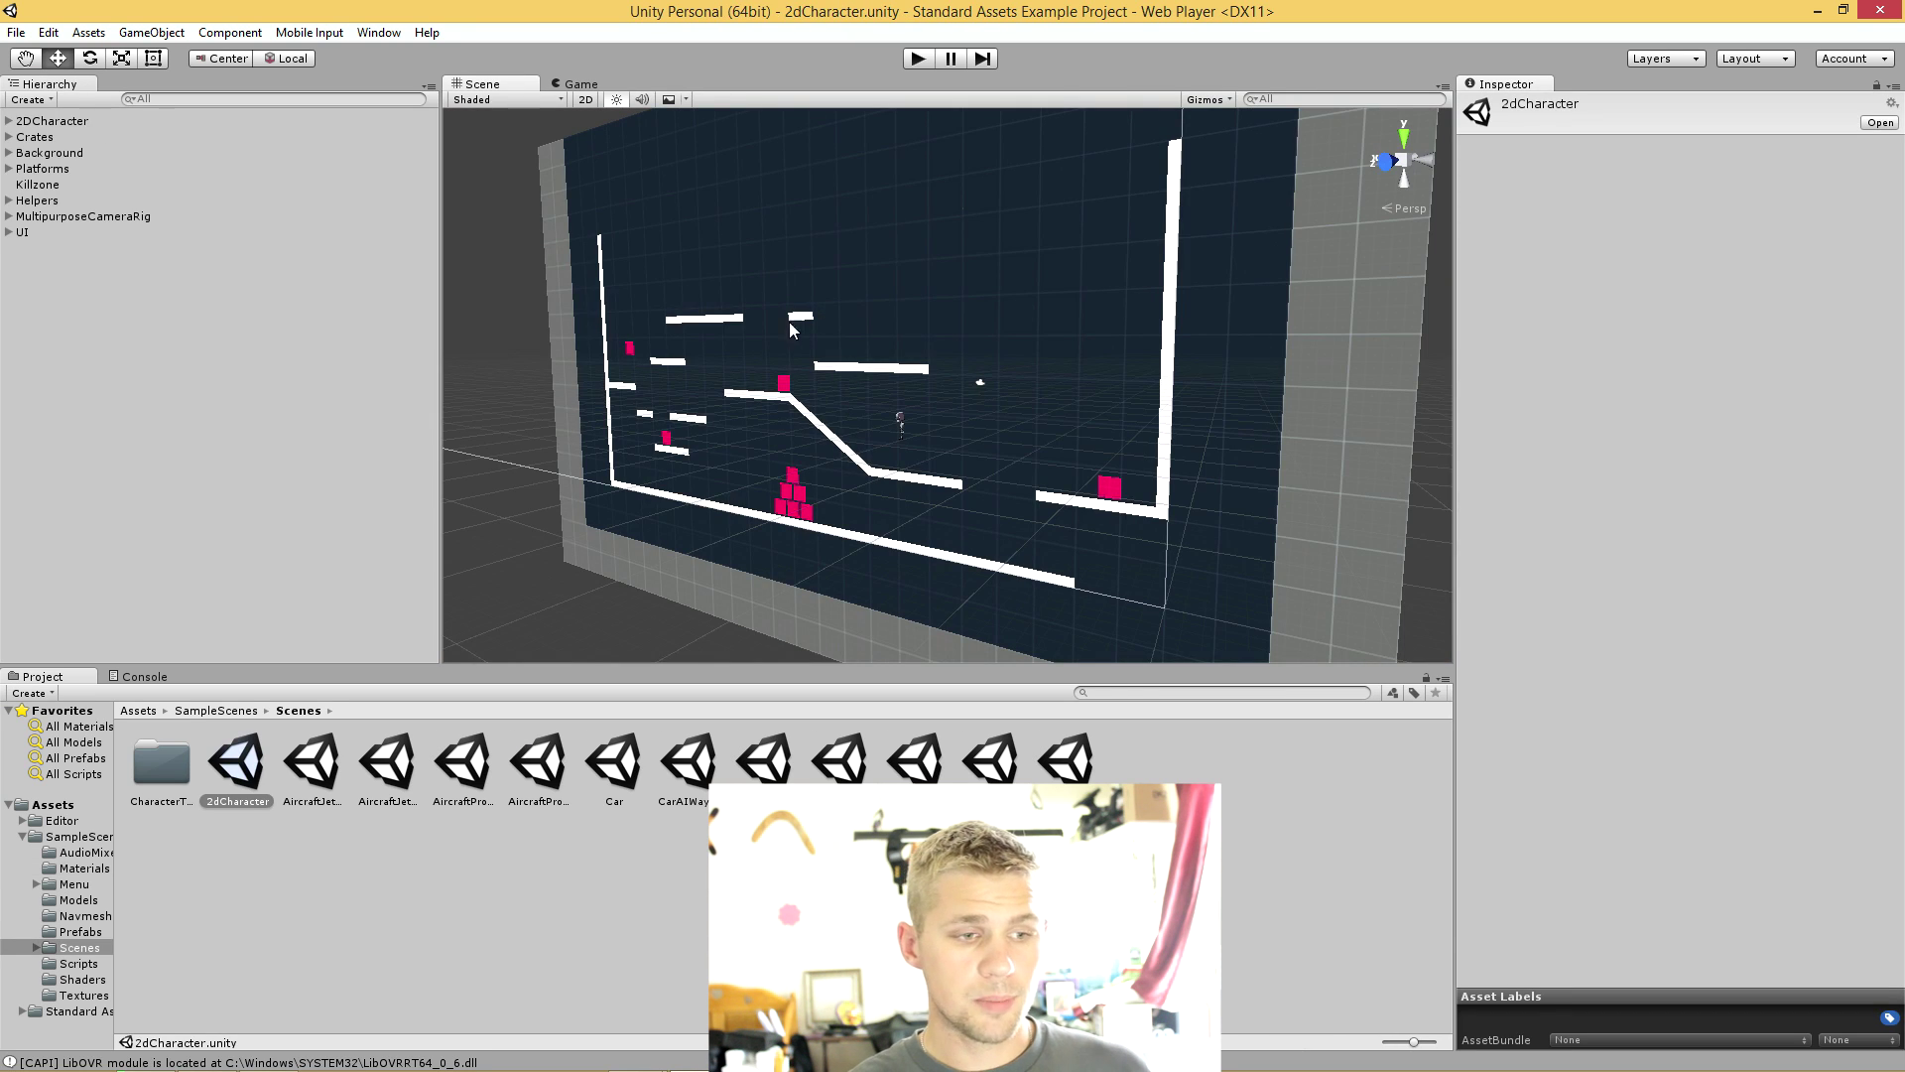
Step: Orbit and zoom the Scene view to frame the level, crate pyramid and slope
alt+drag(850, 435, 992, 397)
scroll(794, 538, up, 5)
scroll(794, 543, down, 5)
scroll(992, 396, up, 8)
middle_drag(992, 397, 1193, 413)
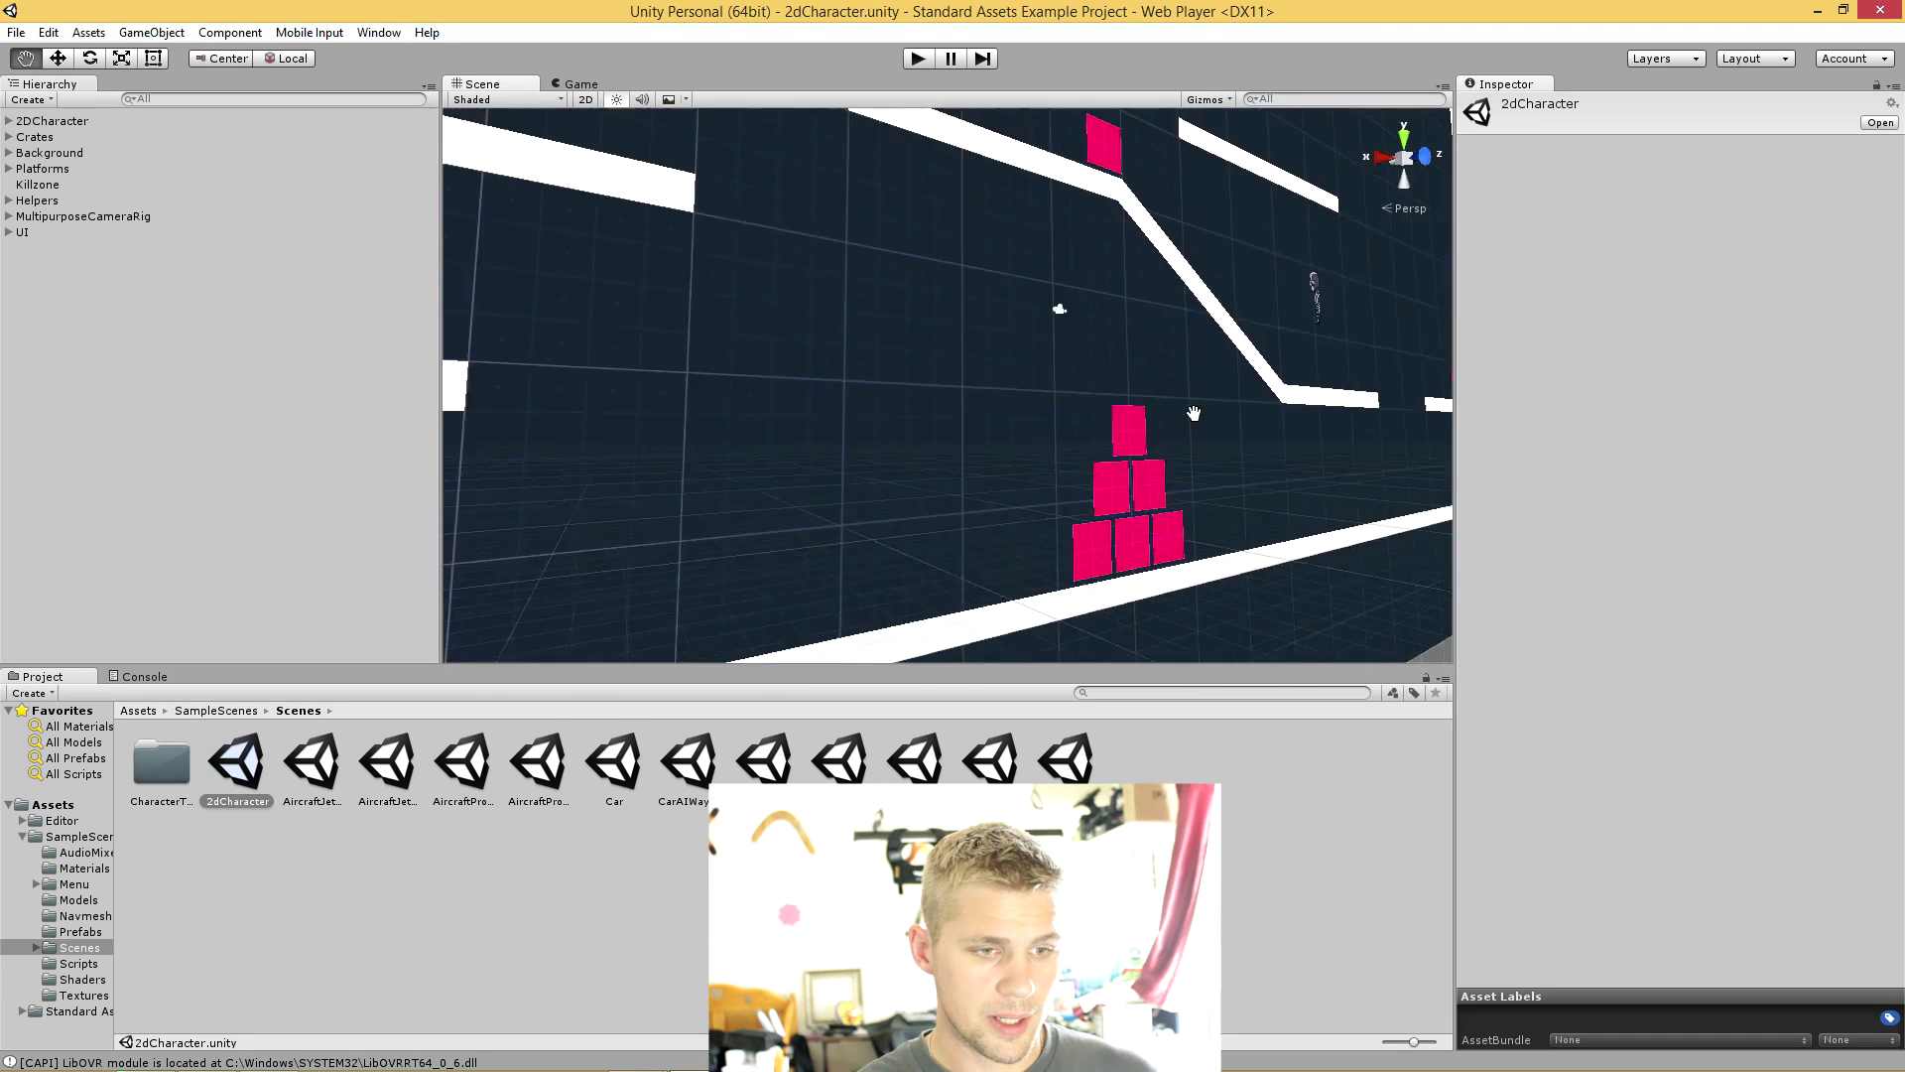
alt+drag(1194, 413, 1213, 338)
scroll(1096, 434, down, 3)
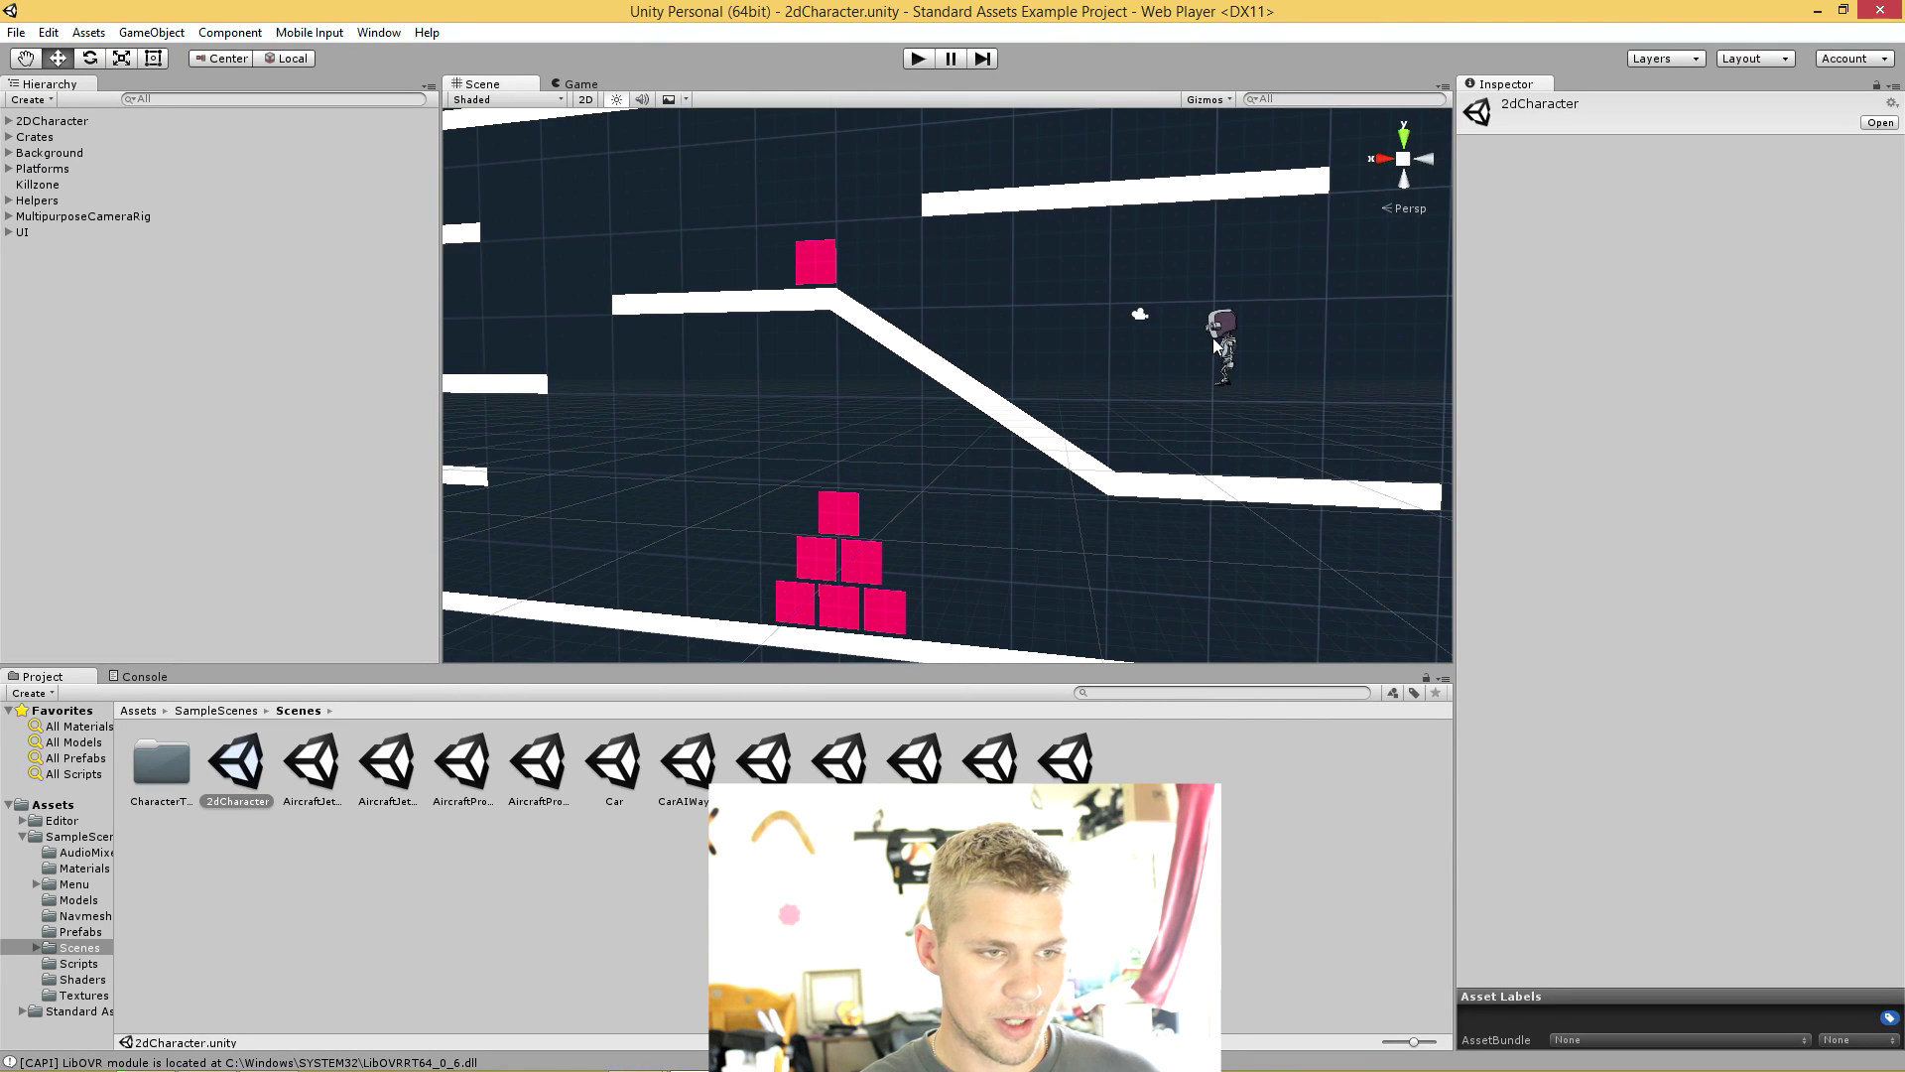
Step: Play the scene, running the character right, then left, and jumping between platforms
click(914, 60)
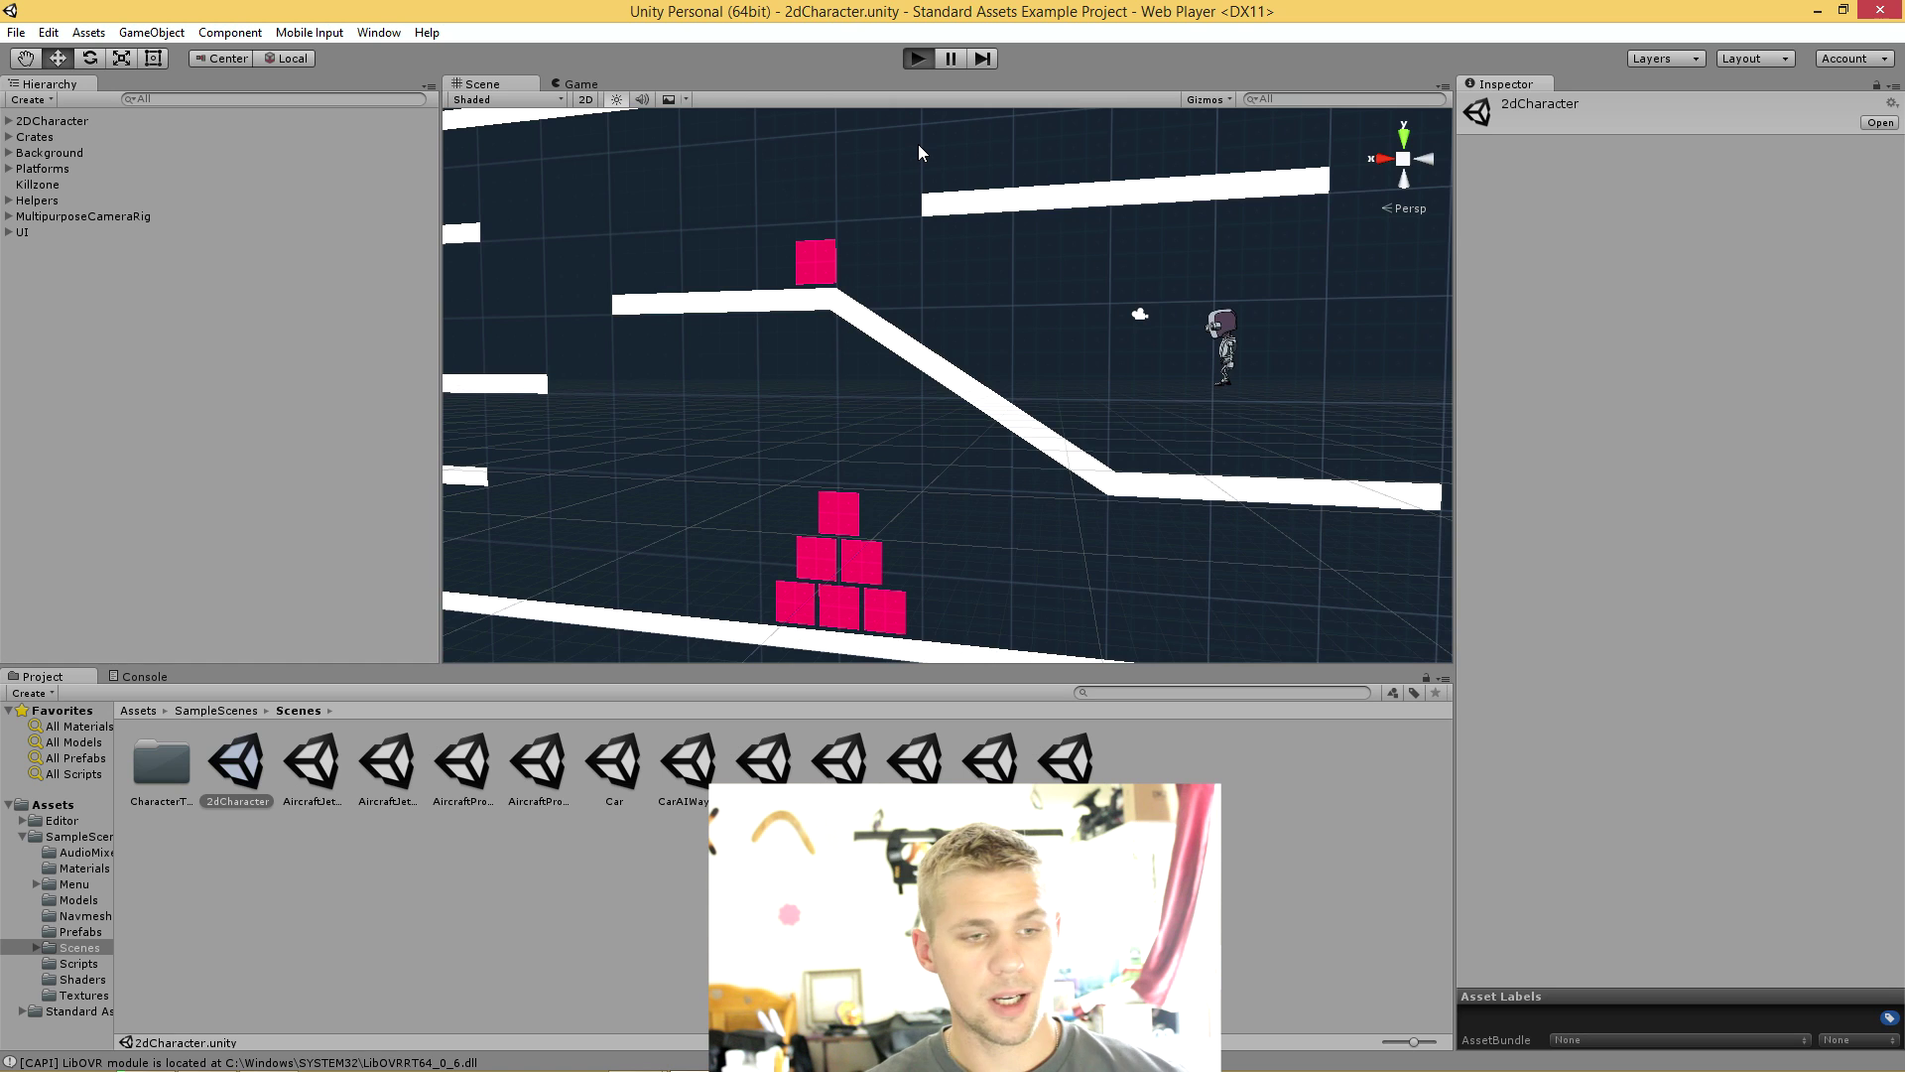
key(Right)
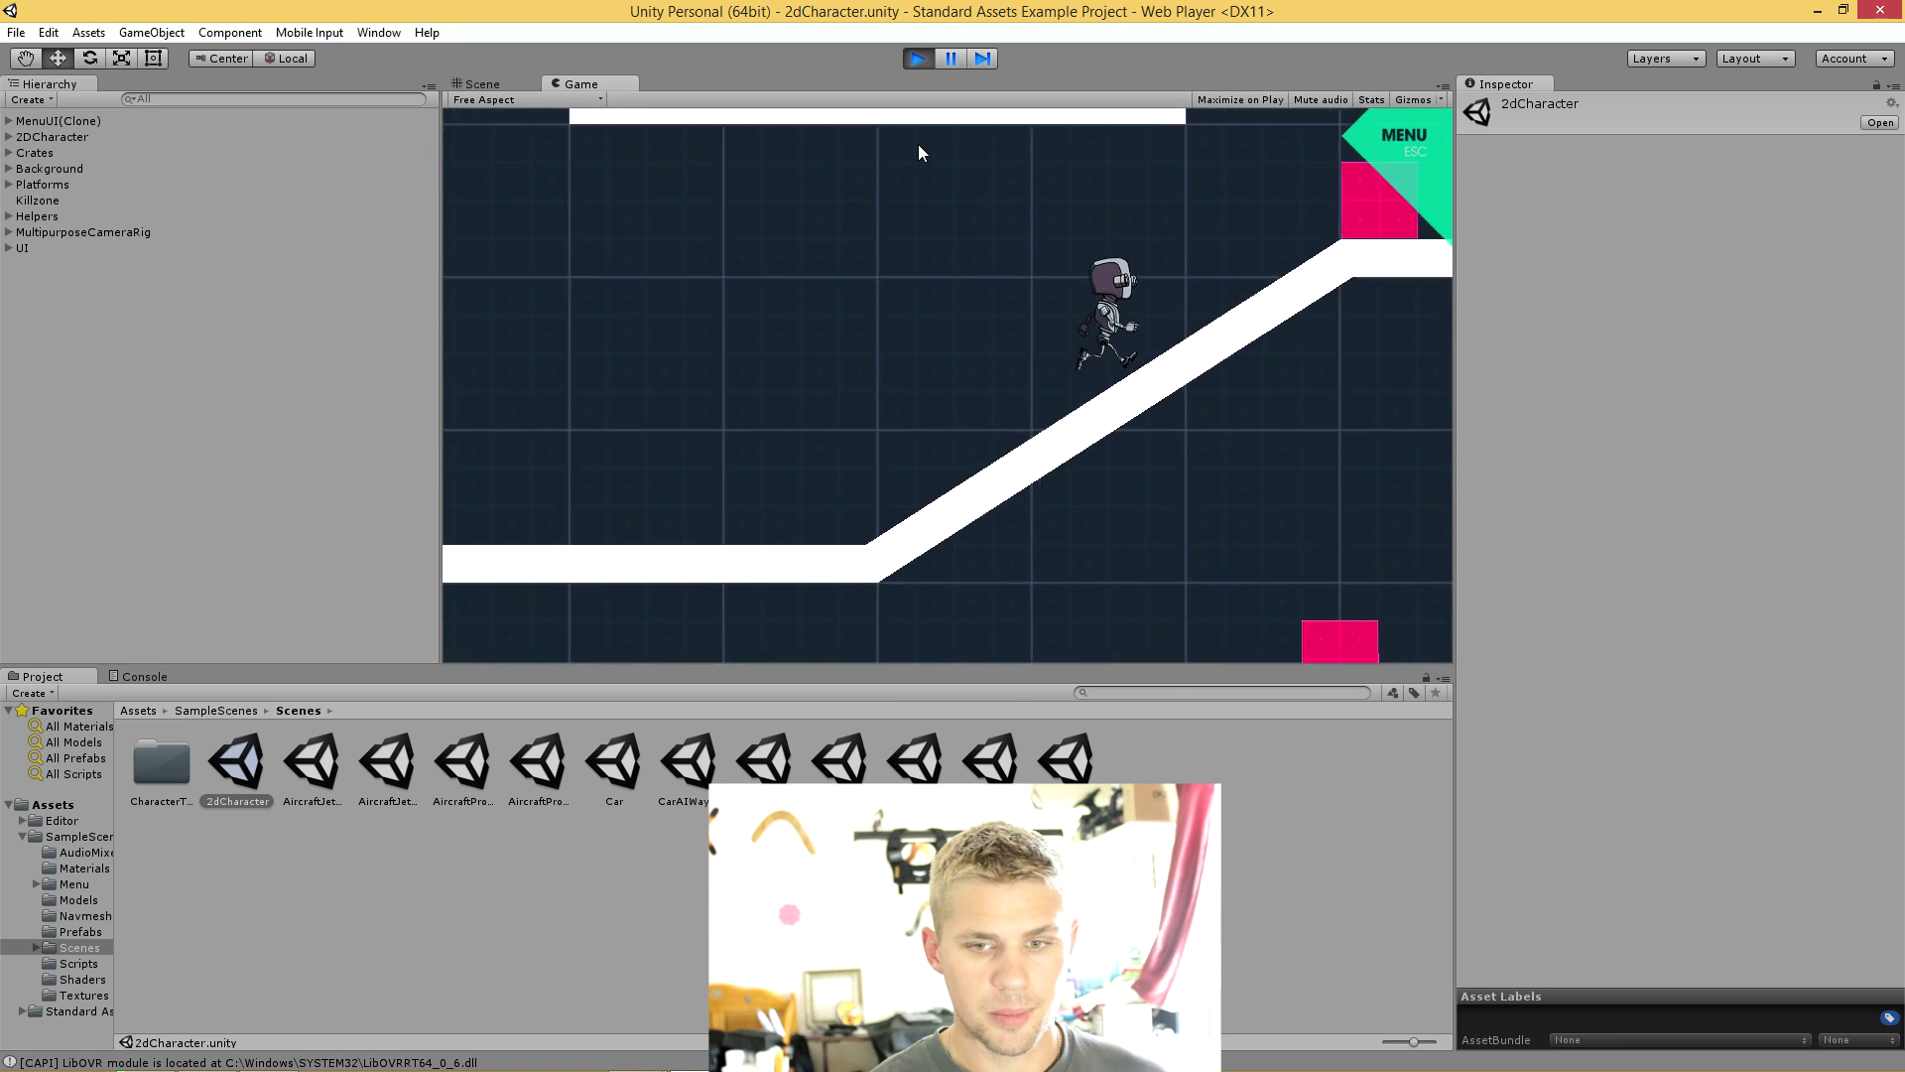
key(Left)
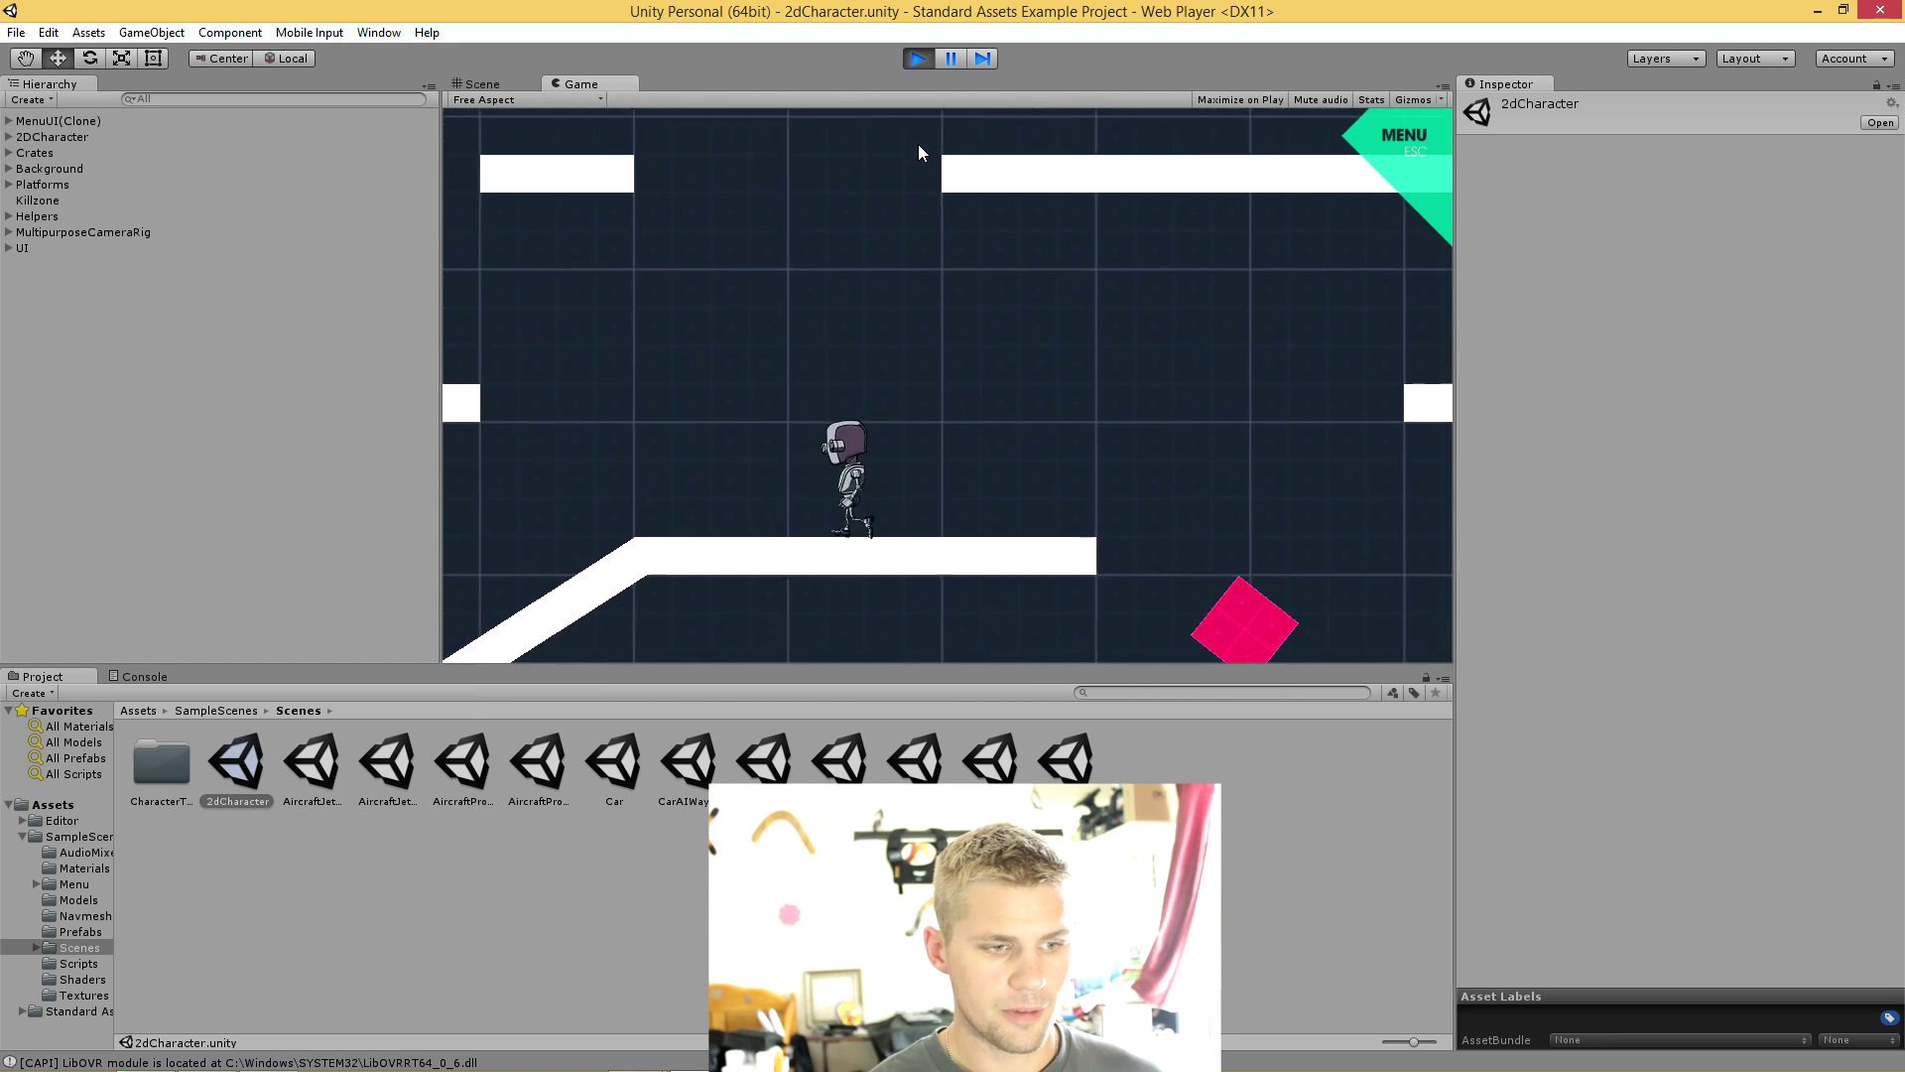
key(space)
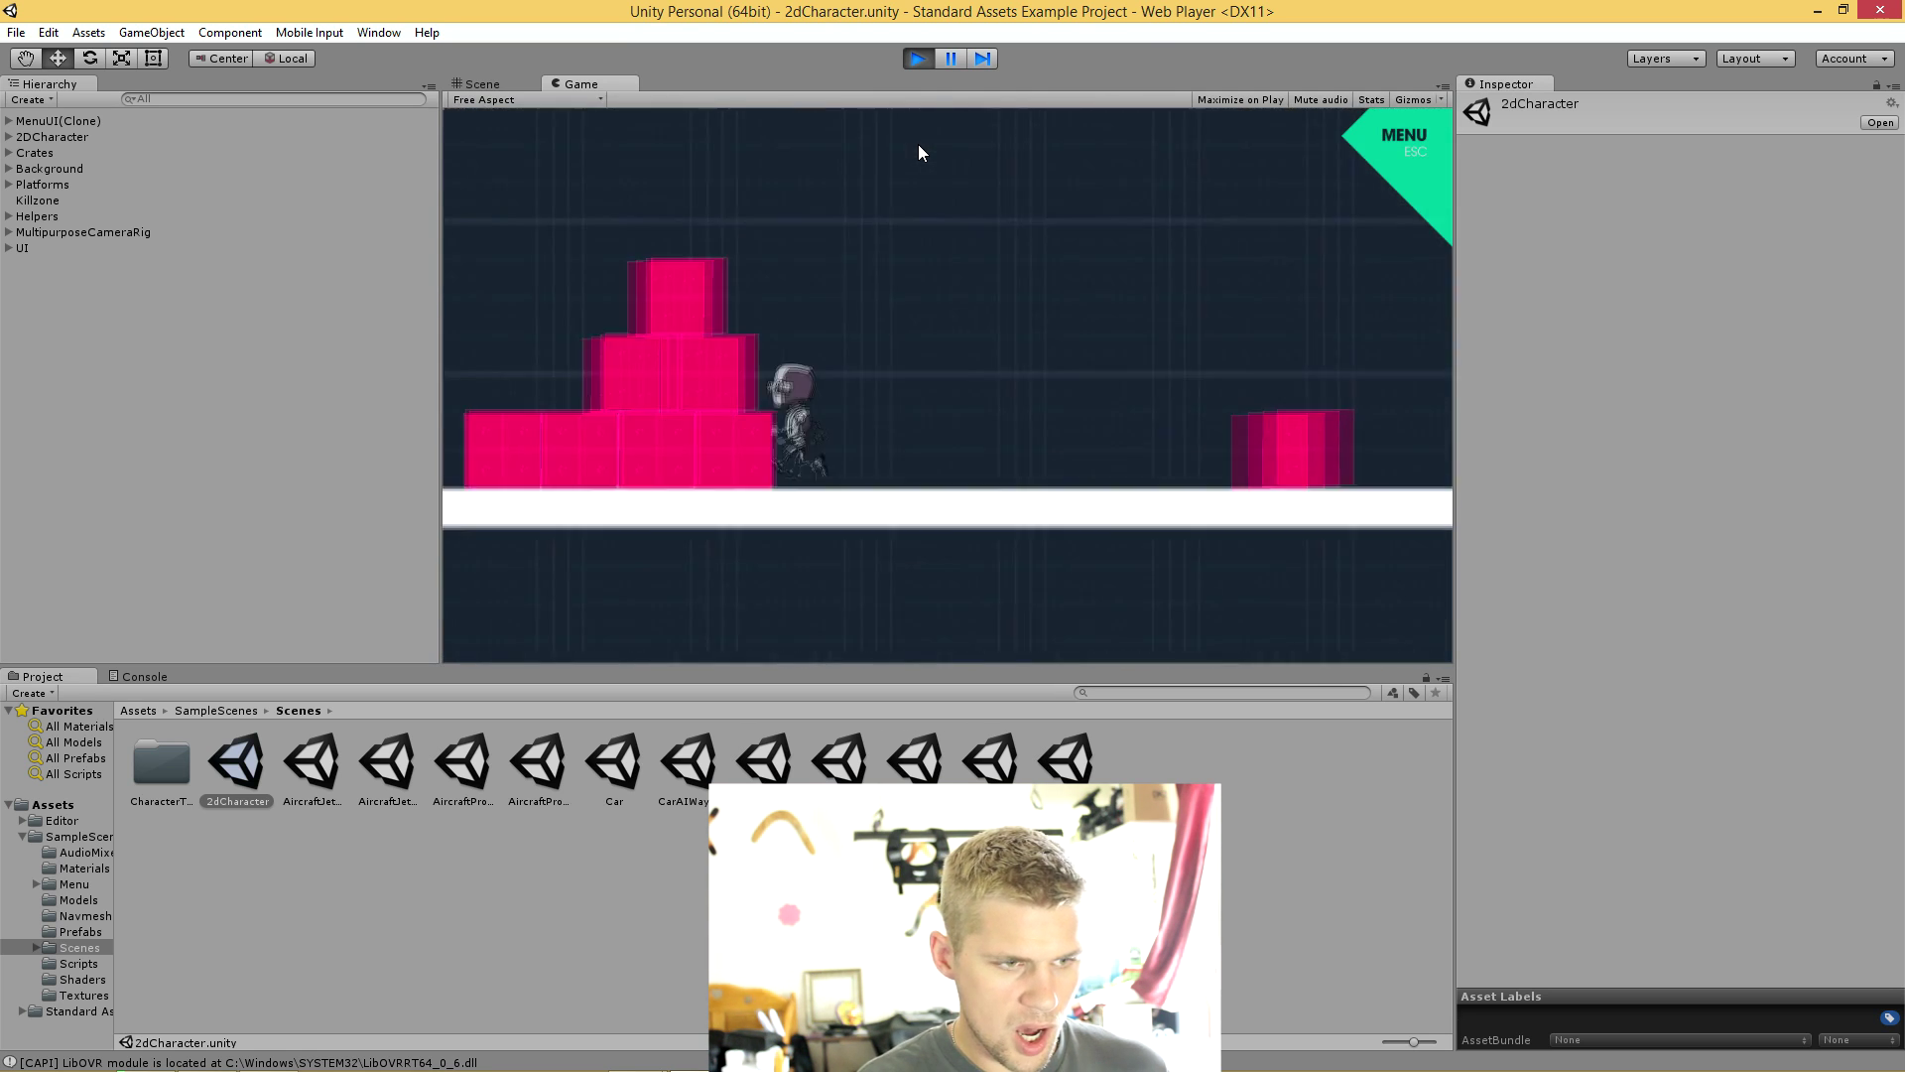
Step: Stop play mode and enable Virtual Reality Supported in the Player settings
key(ctrl+p)
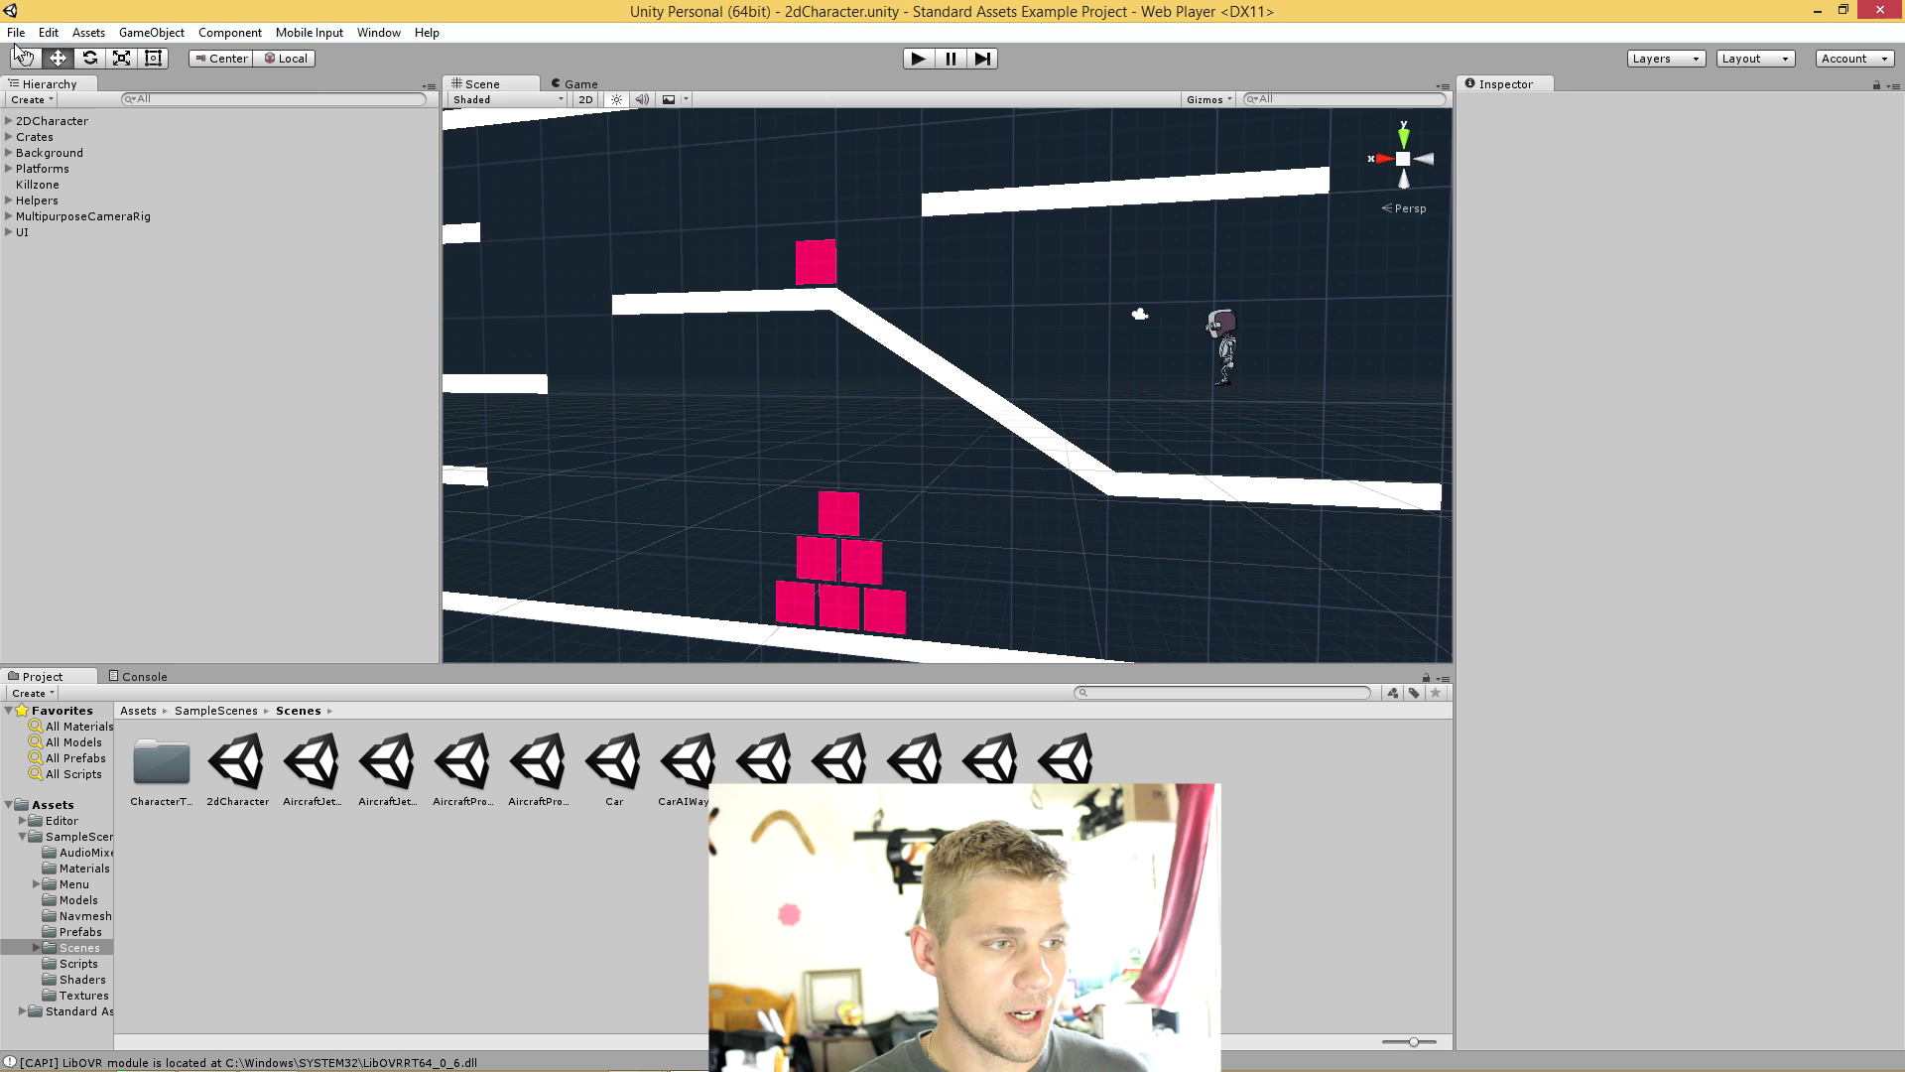
click(48, 32)
mouse_move(194, 526)
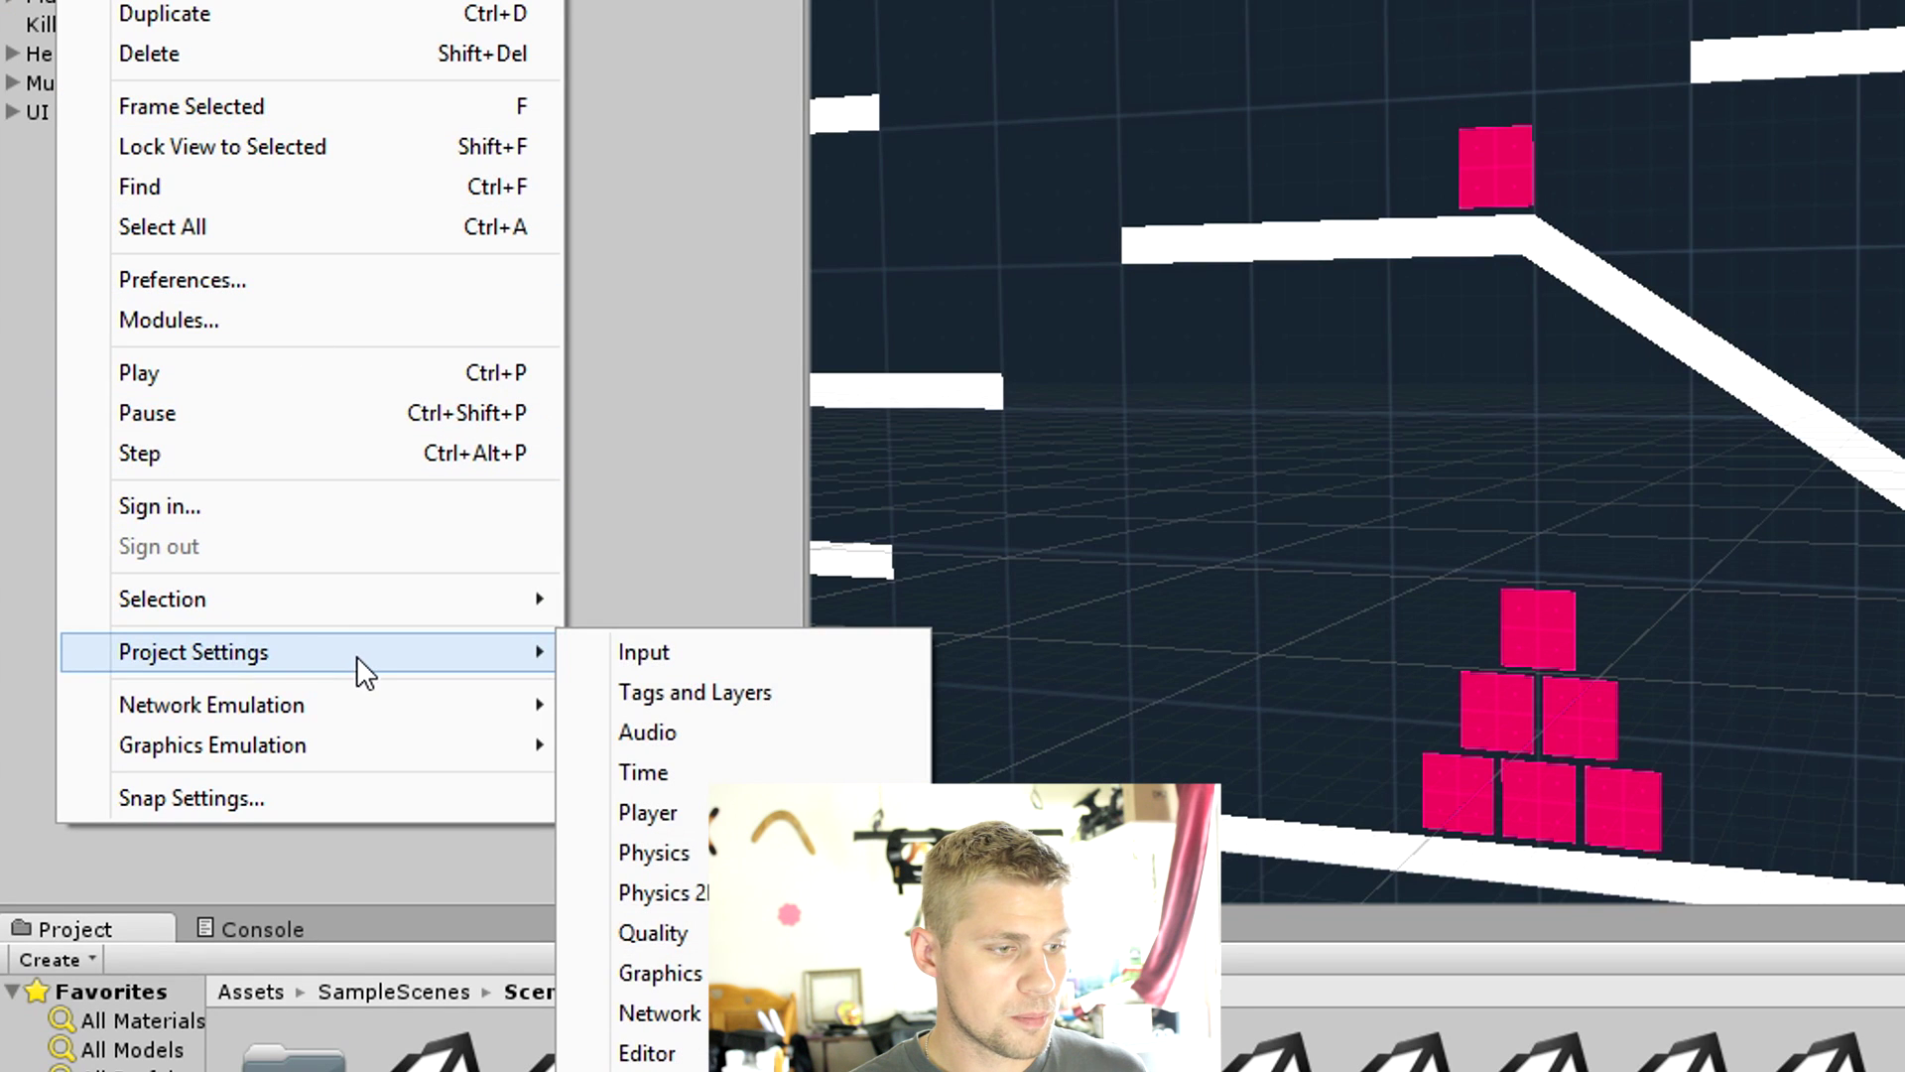
click(675, 827)
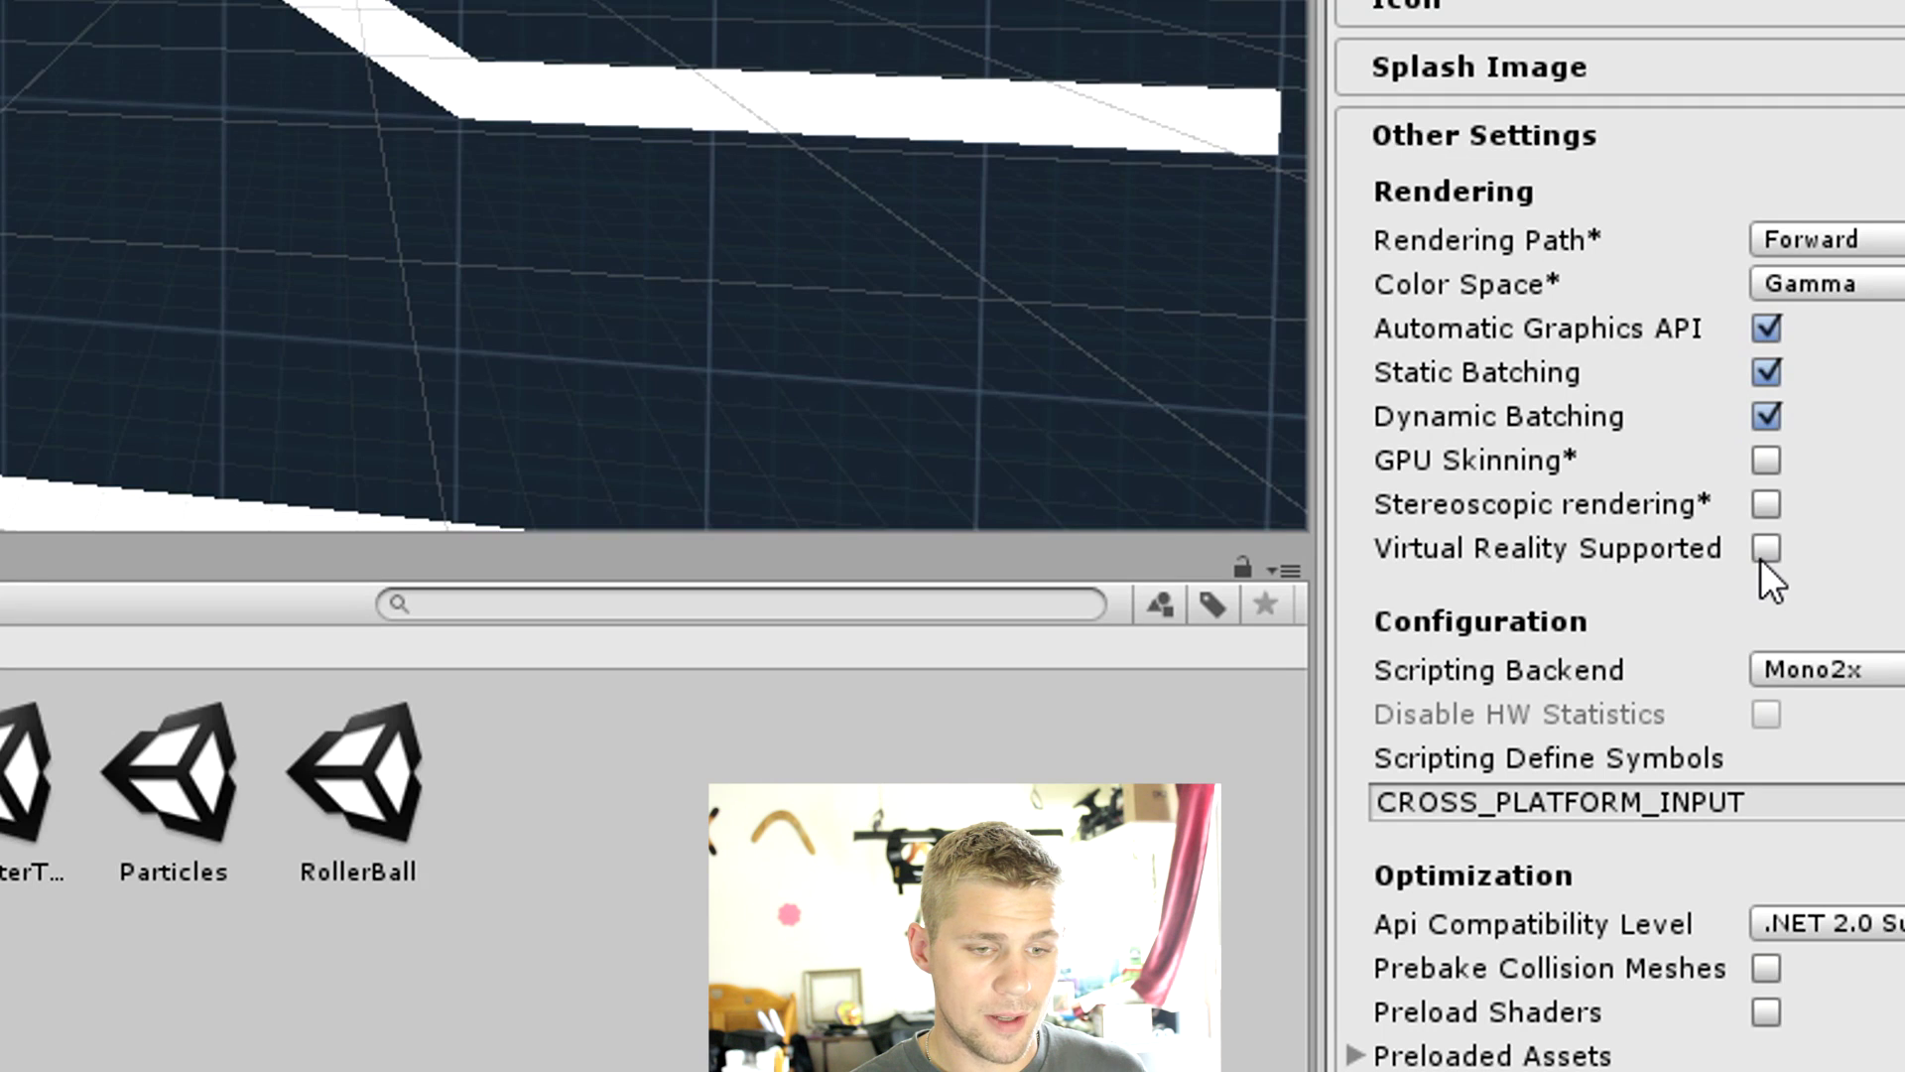
click(1764, 553)
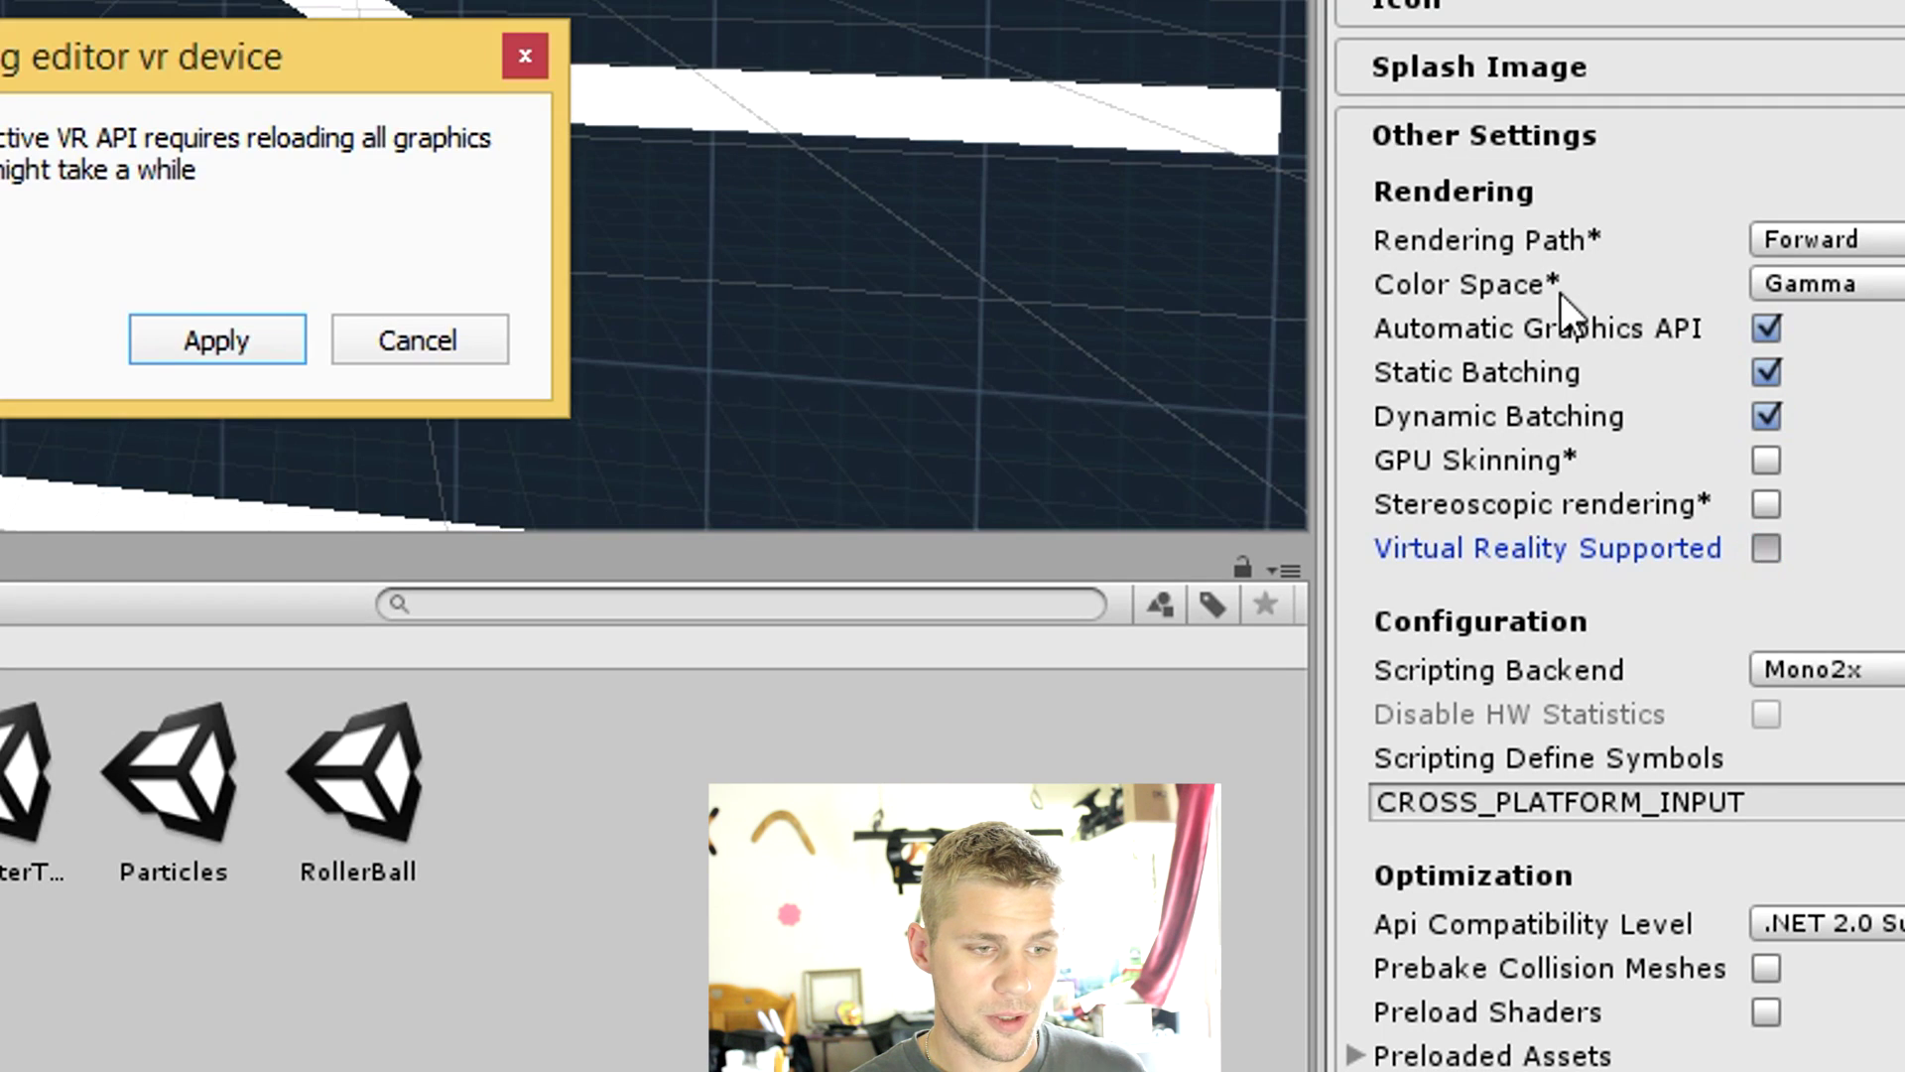
click(139, 342)
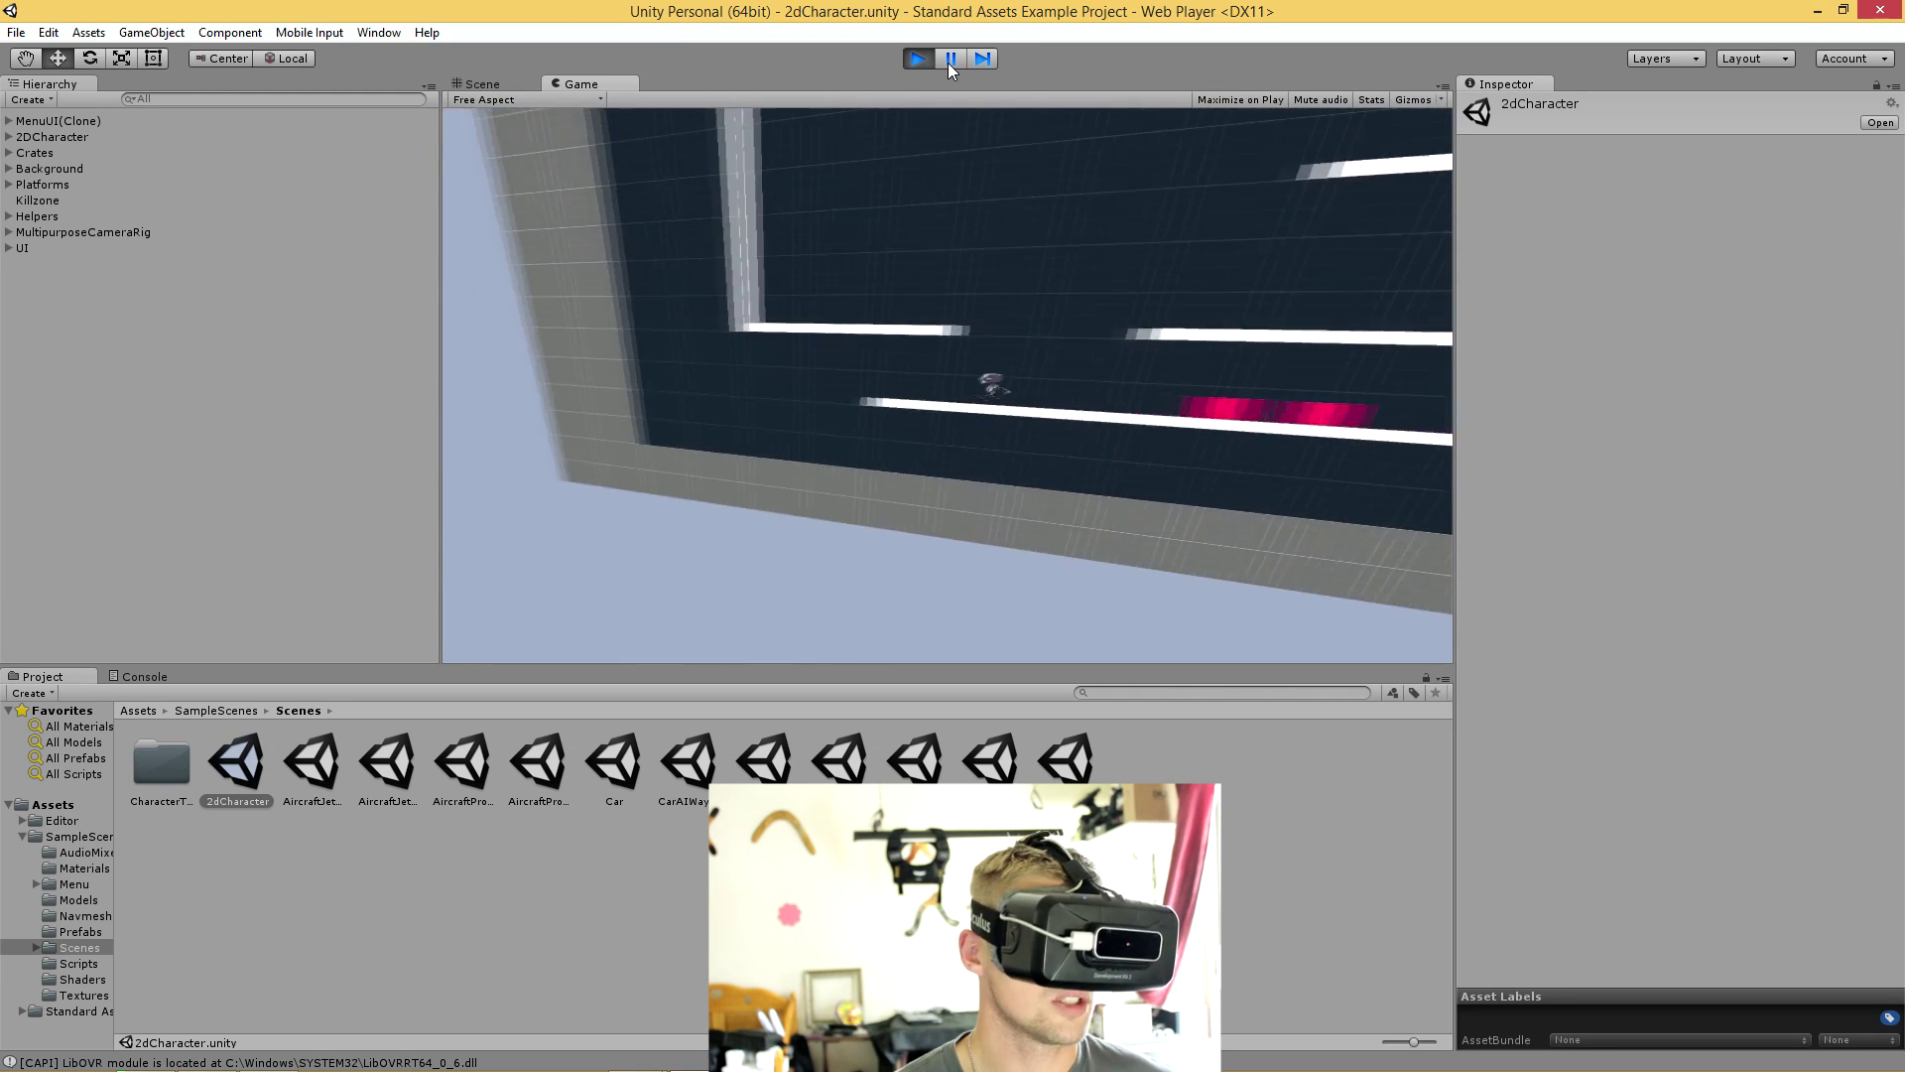
Step: Stop the 2DCharacter scene after testing it in VR on the Oculus Rift
click(338, 760)
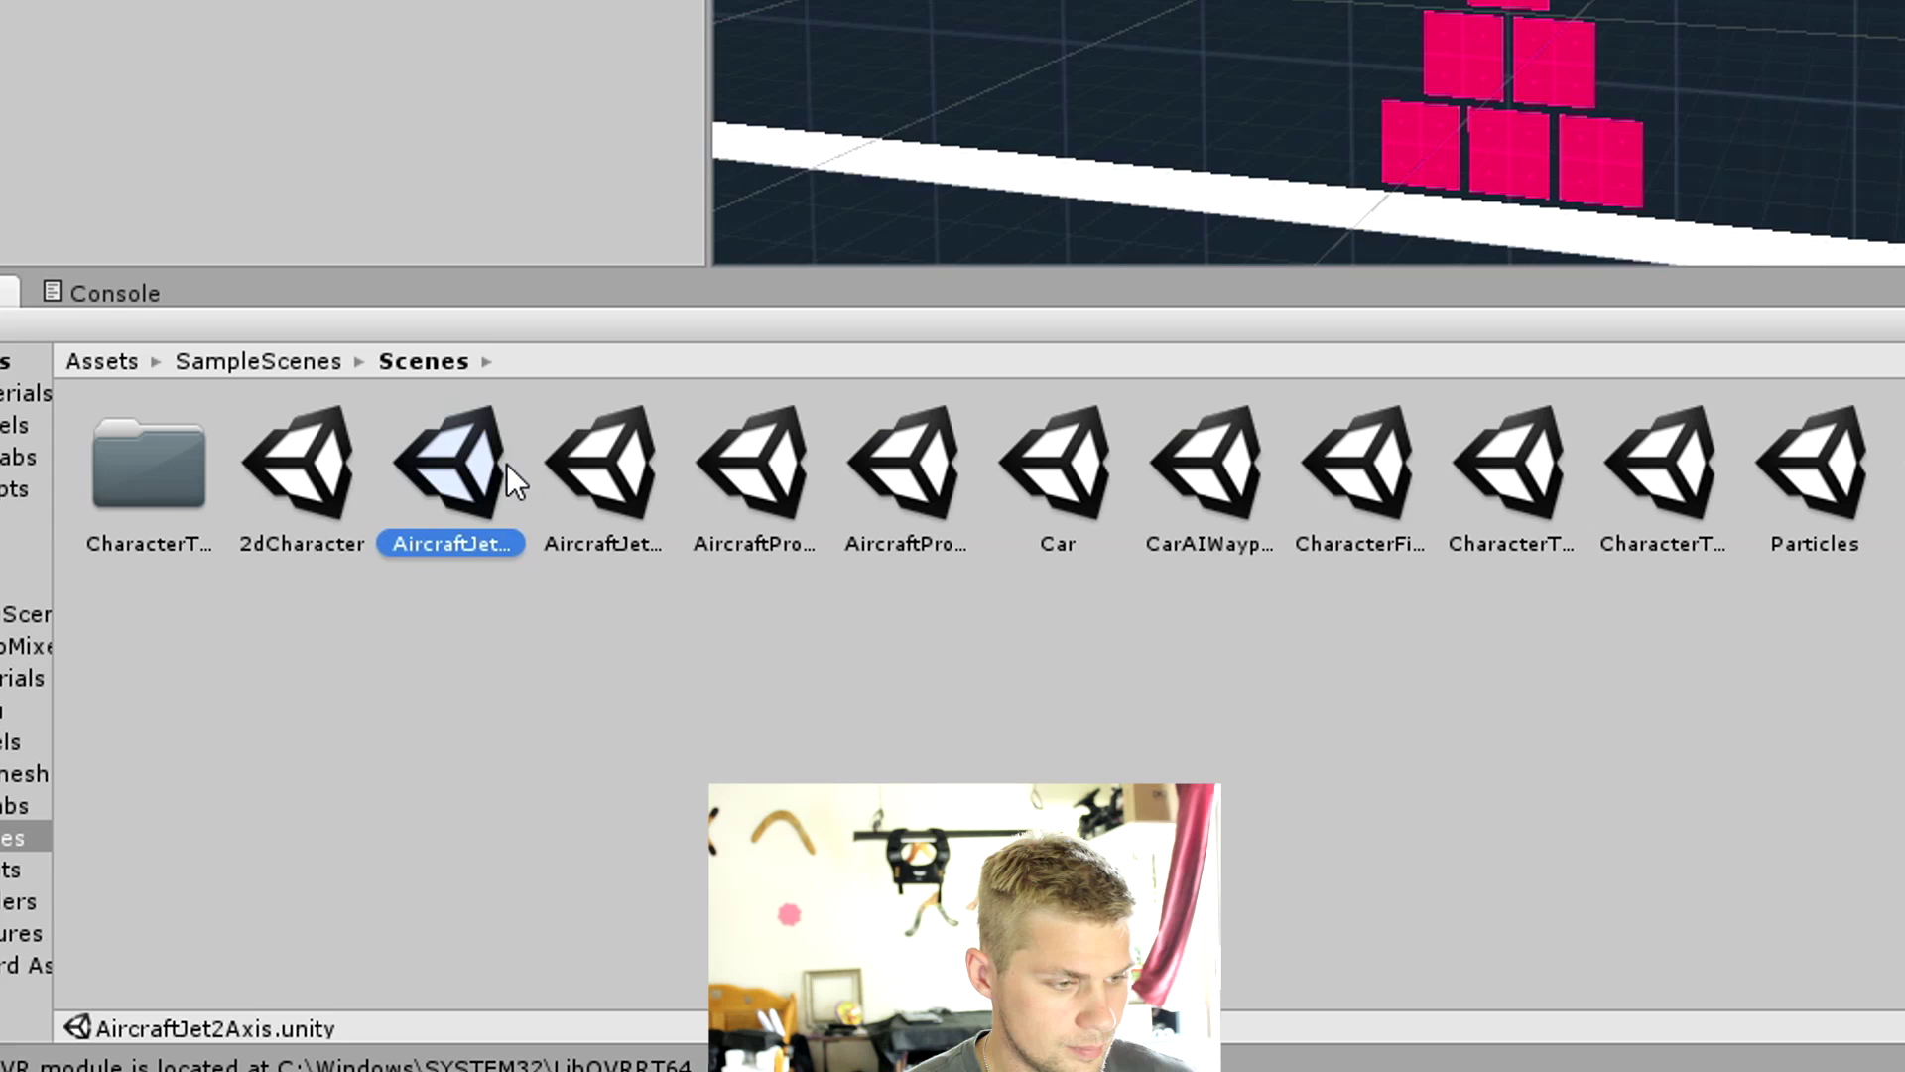
Step: Open the AircraftJet2Axis scene and play it to fly the jet
double_click(450, 427)
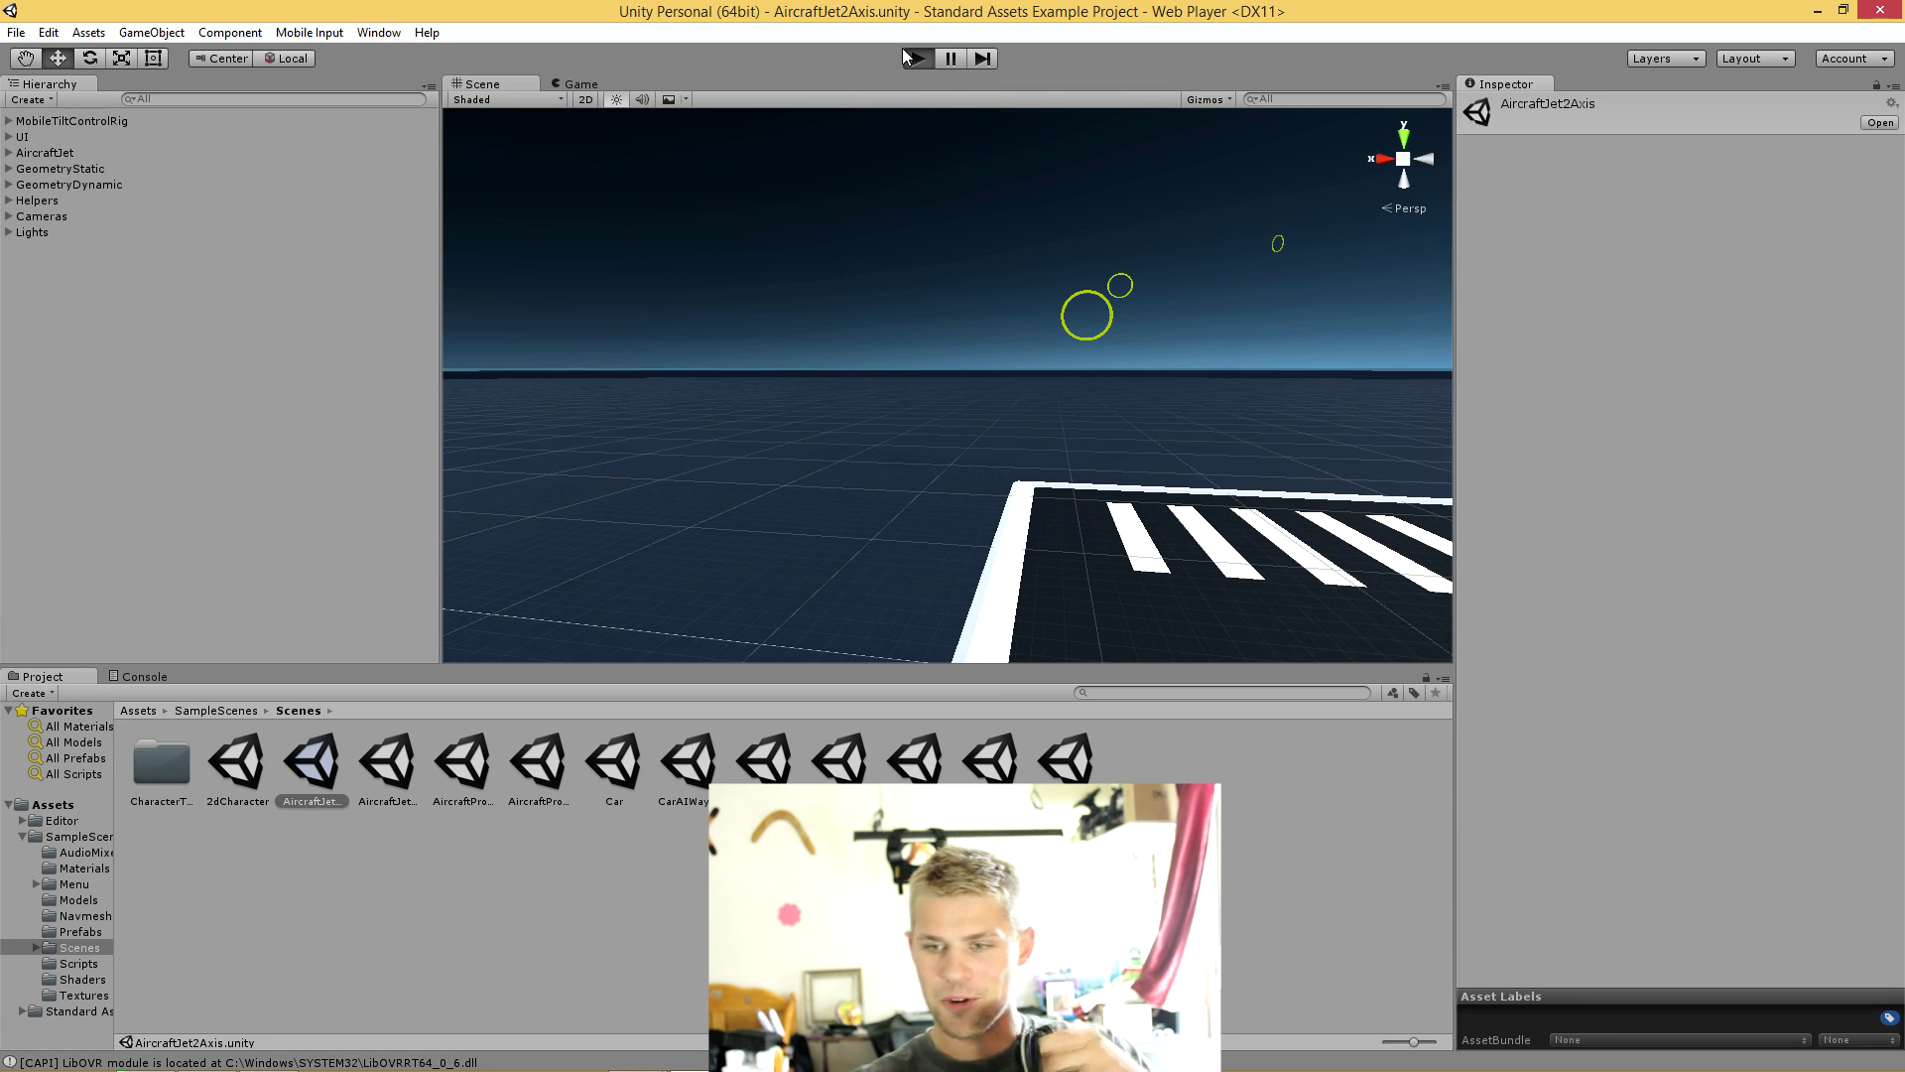
click(903, 55)
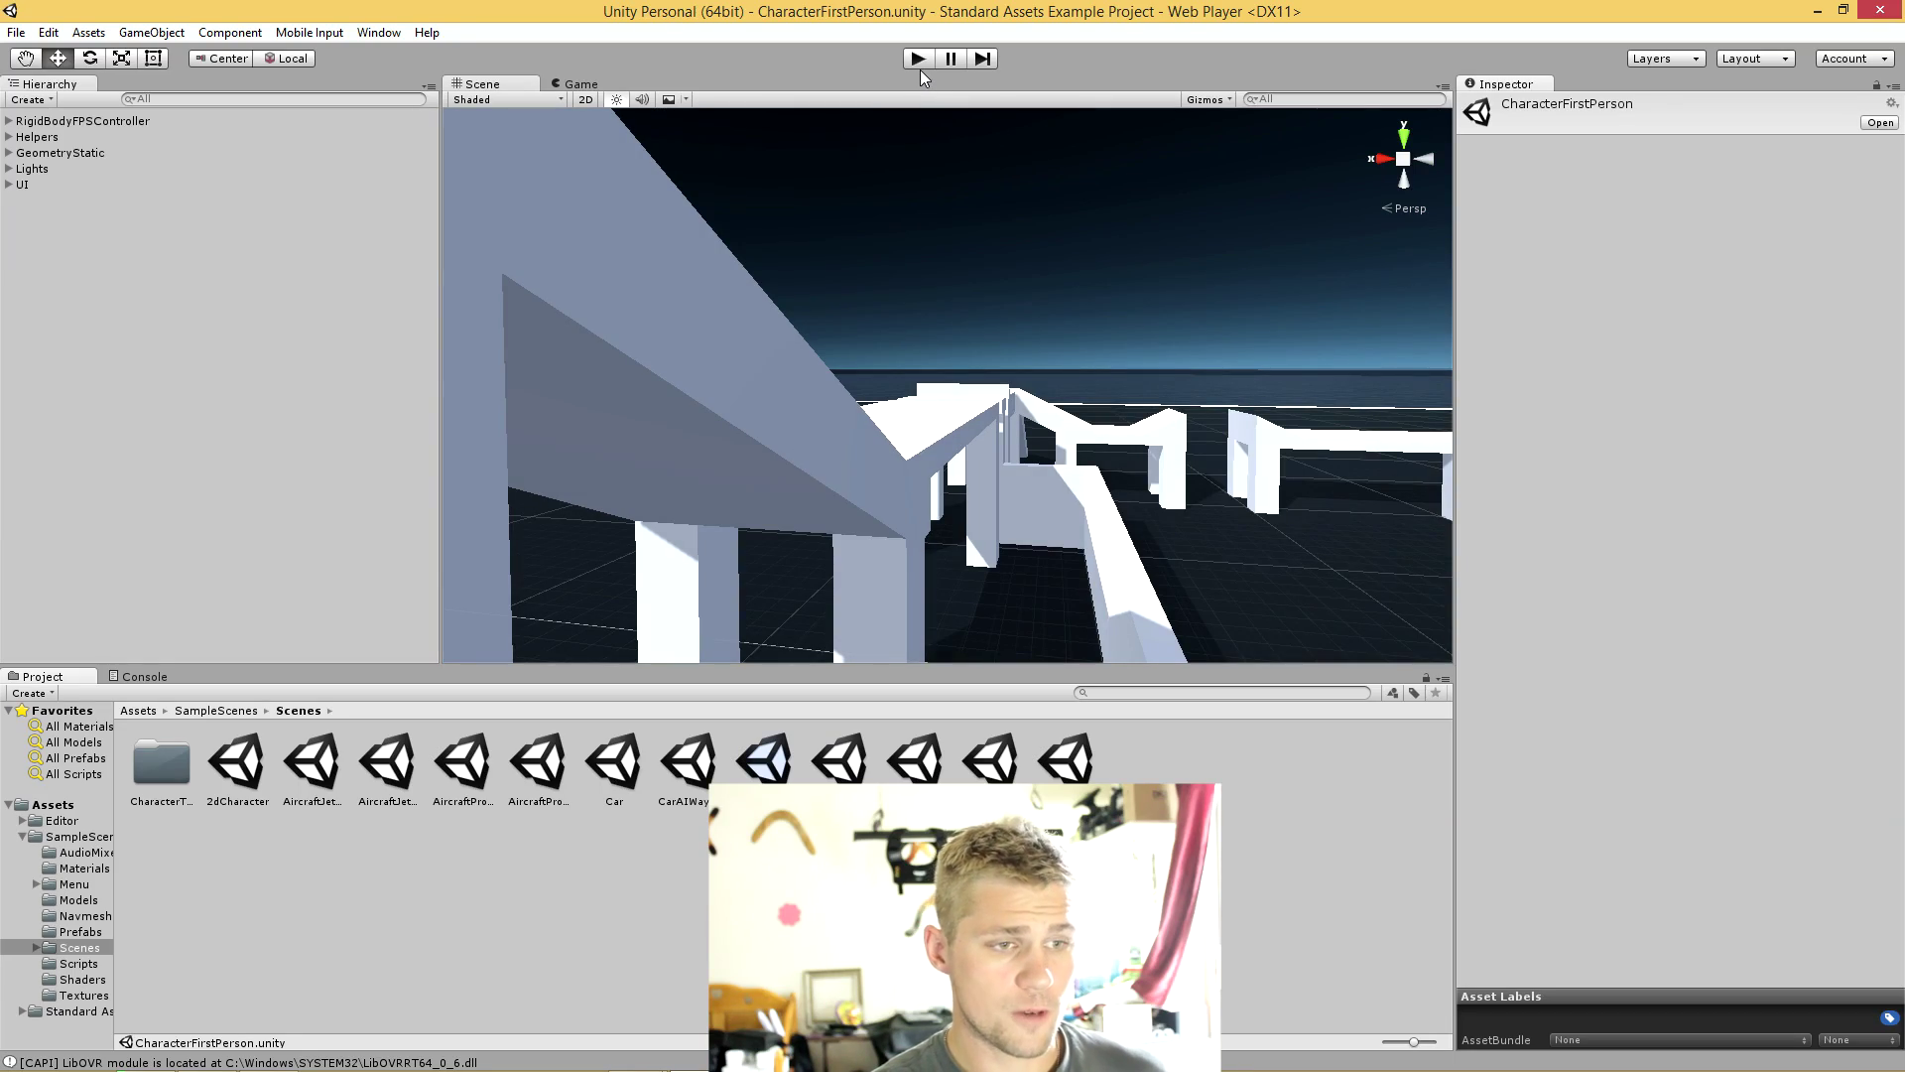
Step: Start playing the CharacterFirstPerson scene
click(925, 58)
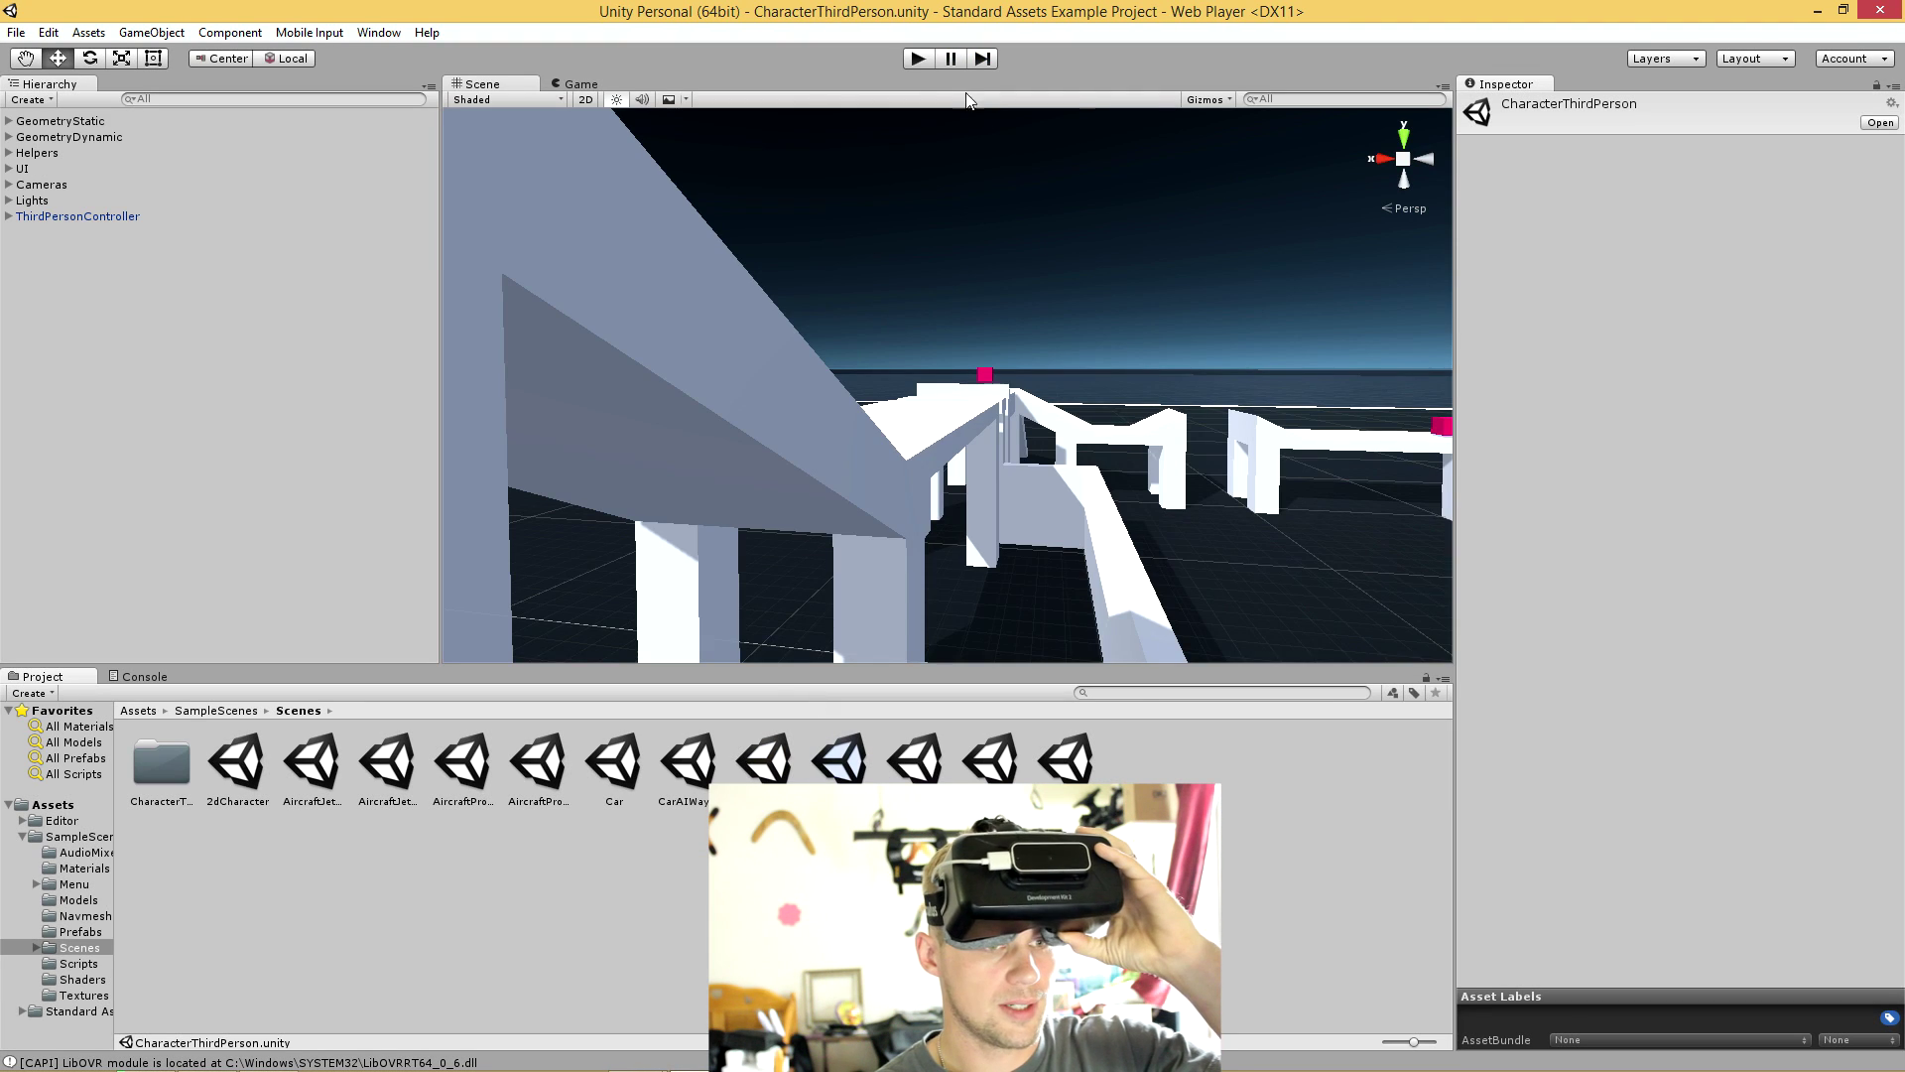
Step: Play the CharacterThirdPerson scene to control the third-person character in VR
click(914, 58)
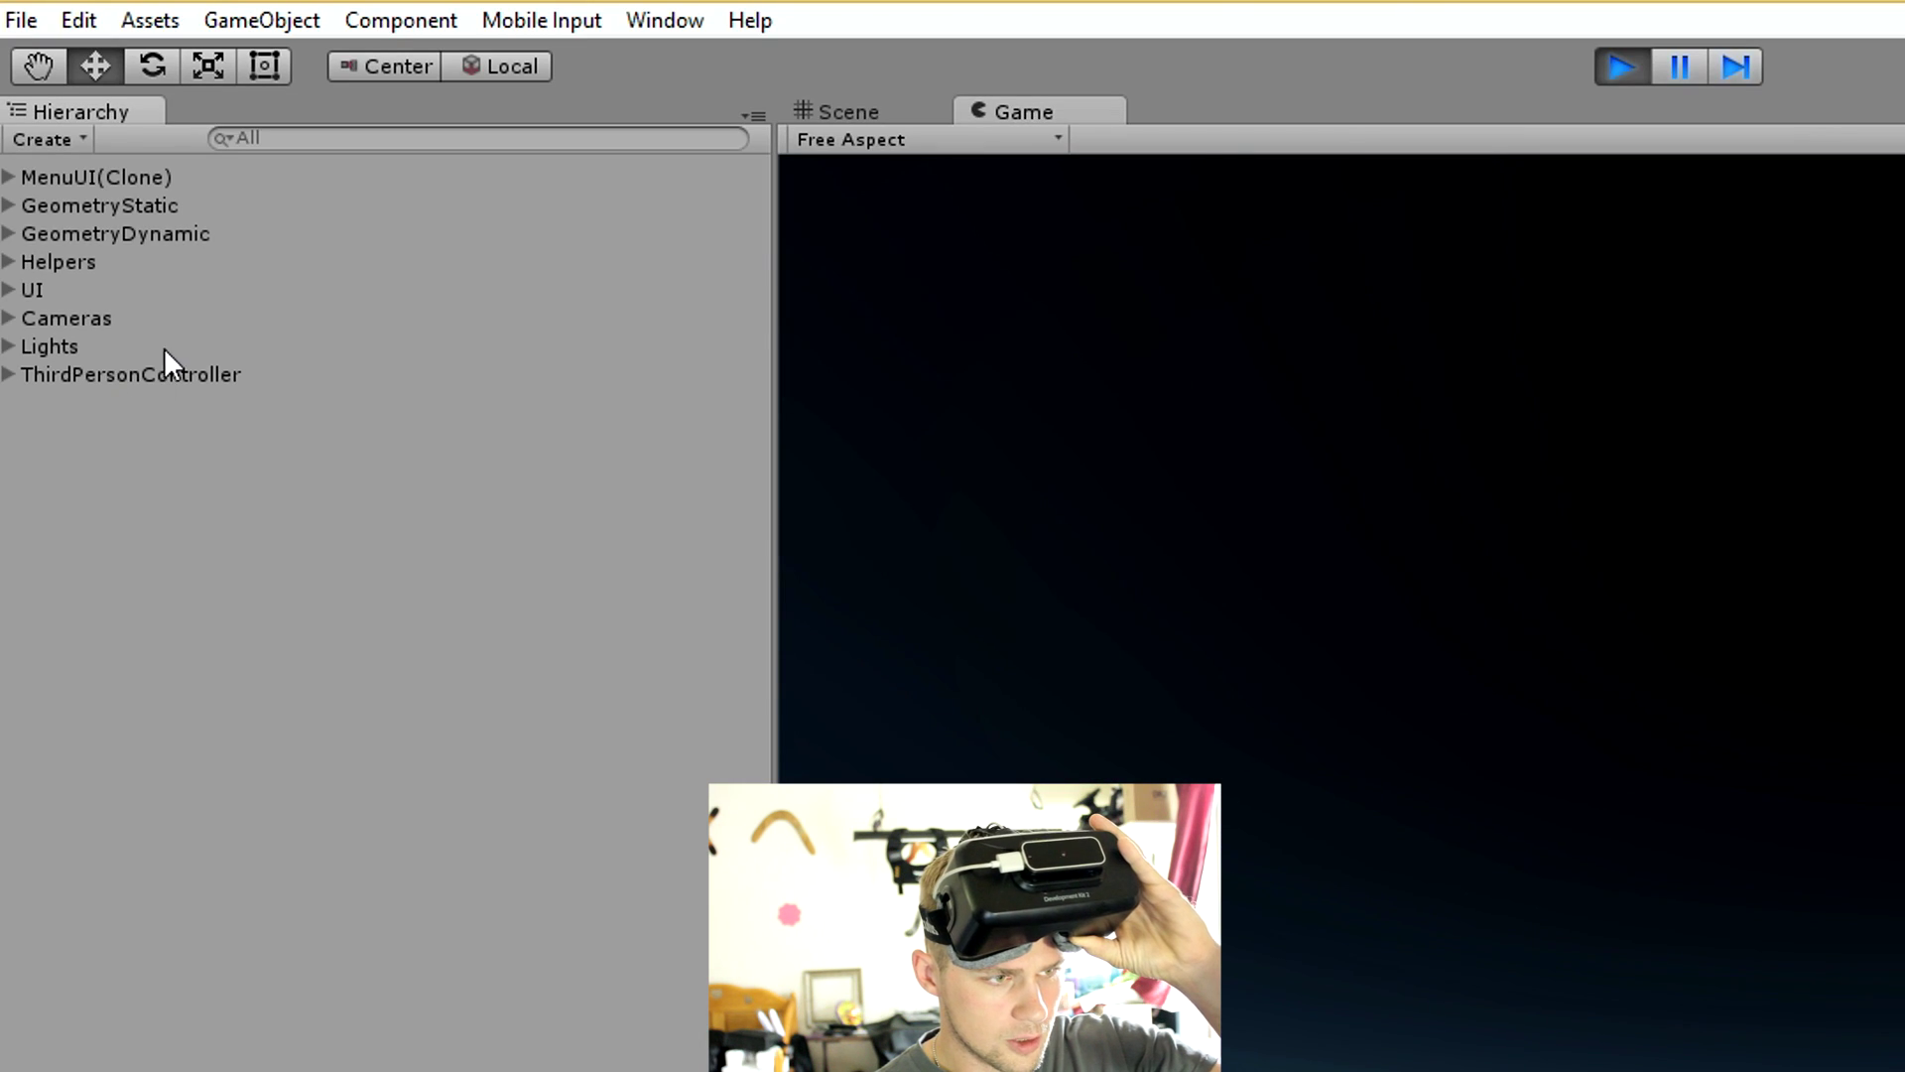
Step: Select ThirdPersonController and expand its movement settings to reach Jump Power
click(163, 347)
click(203, 374)
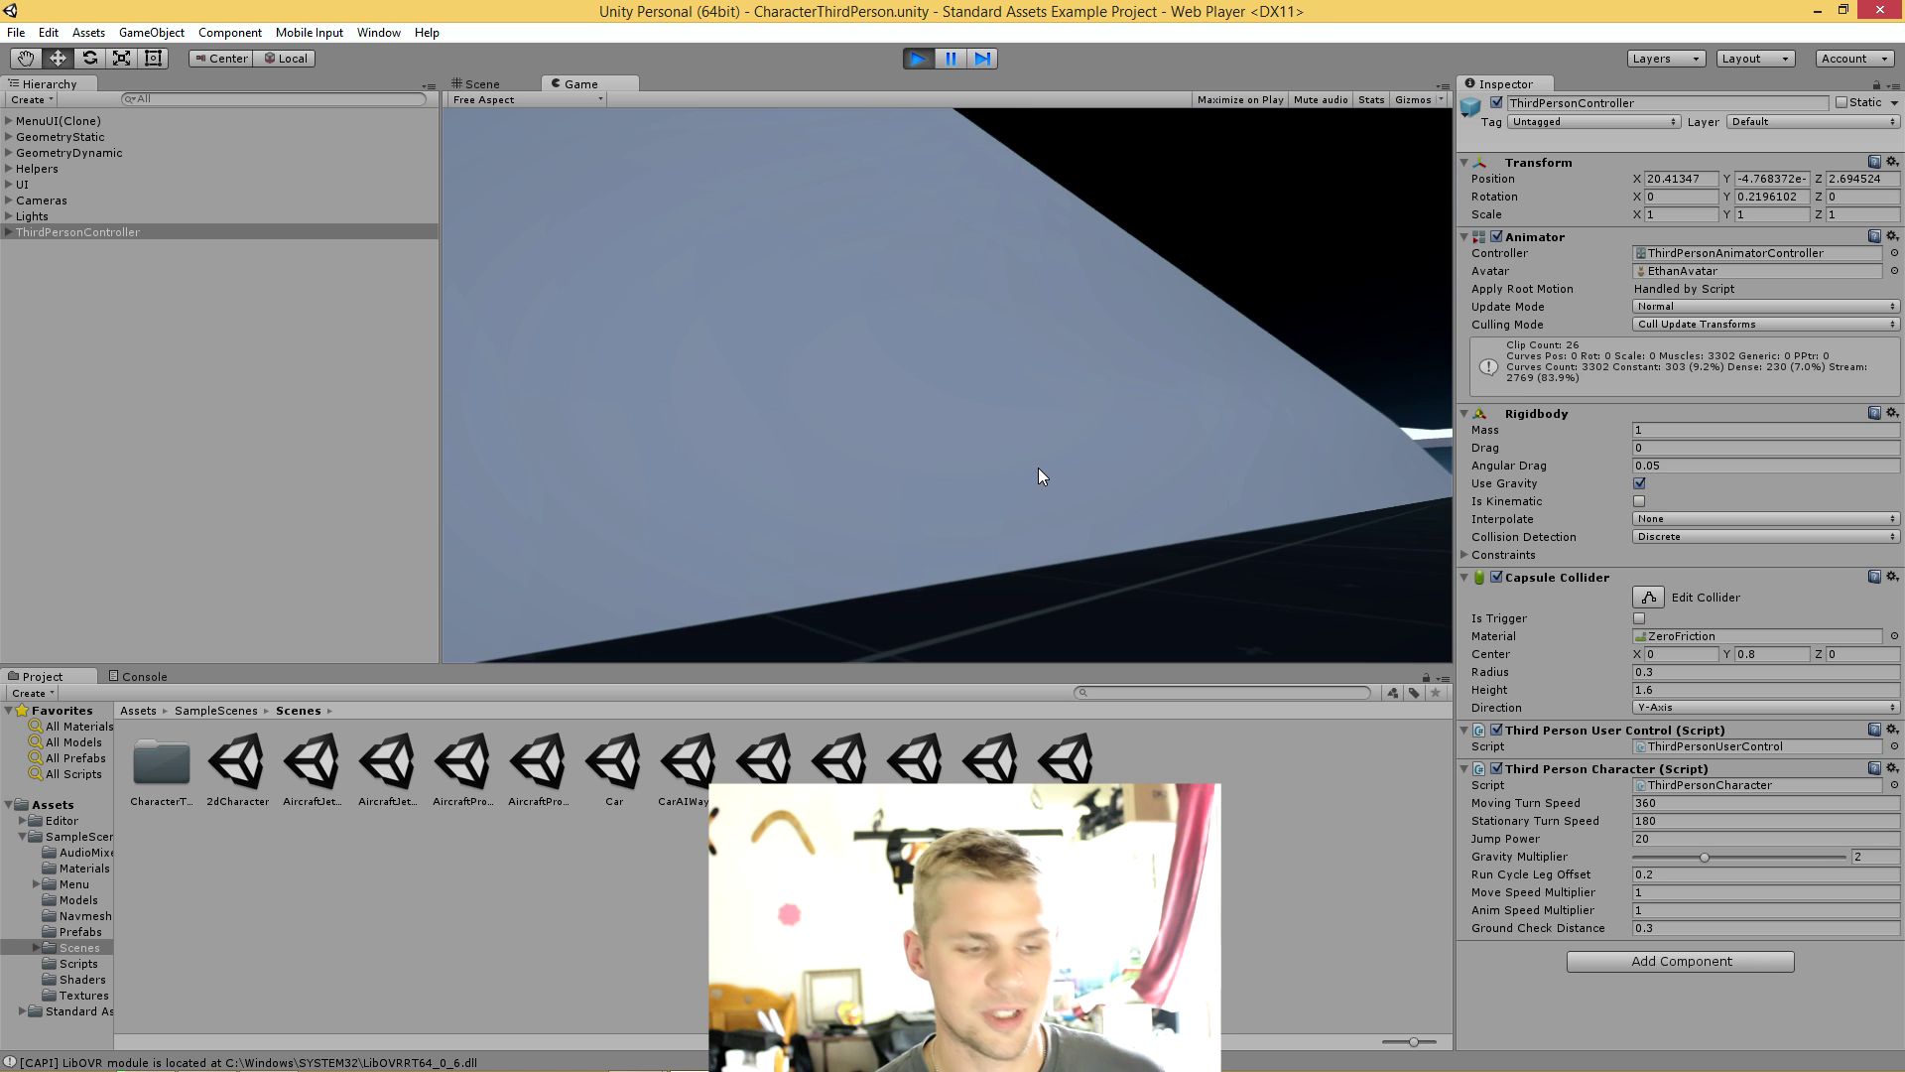
Step: Exit play mode, play the RollerBall scene with Ctrl+P, then stop it
click(921, 56)
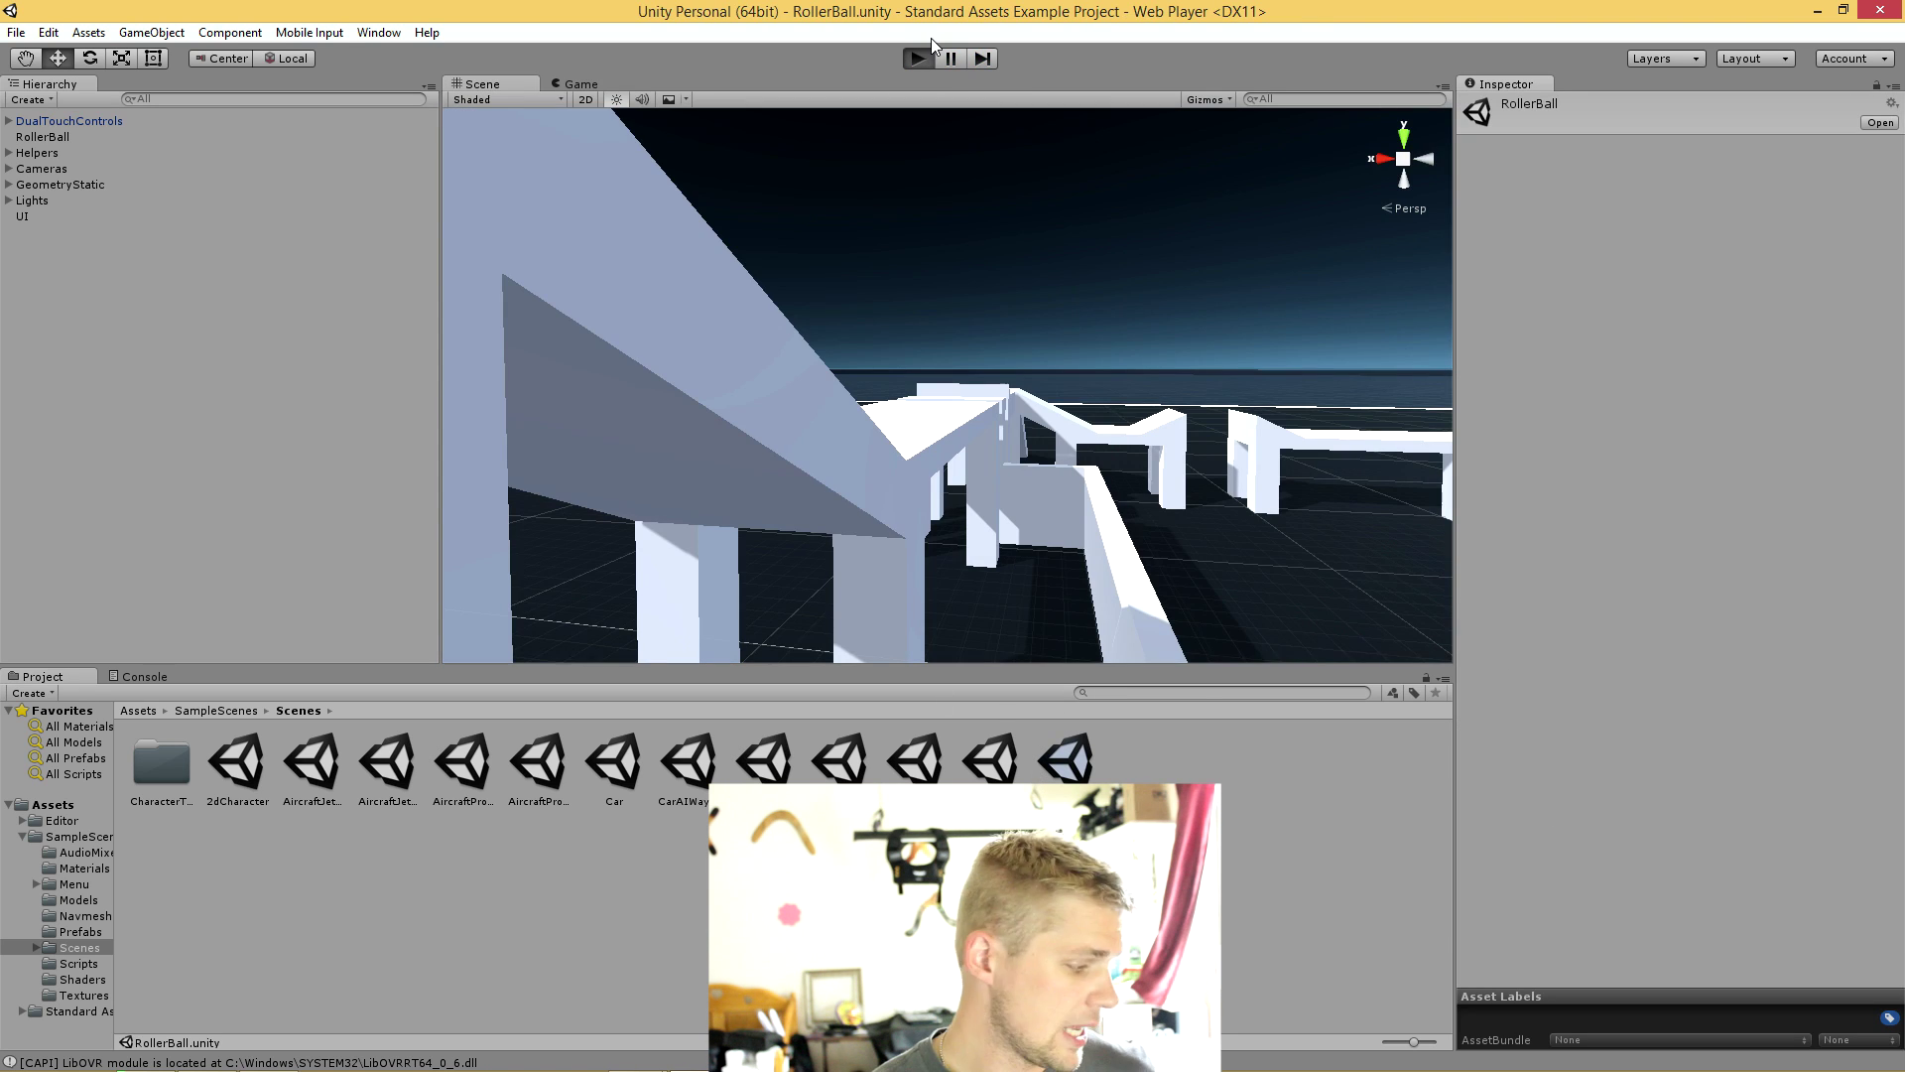
key(ctrl+p)
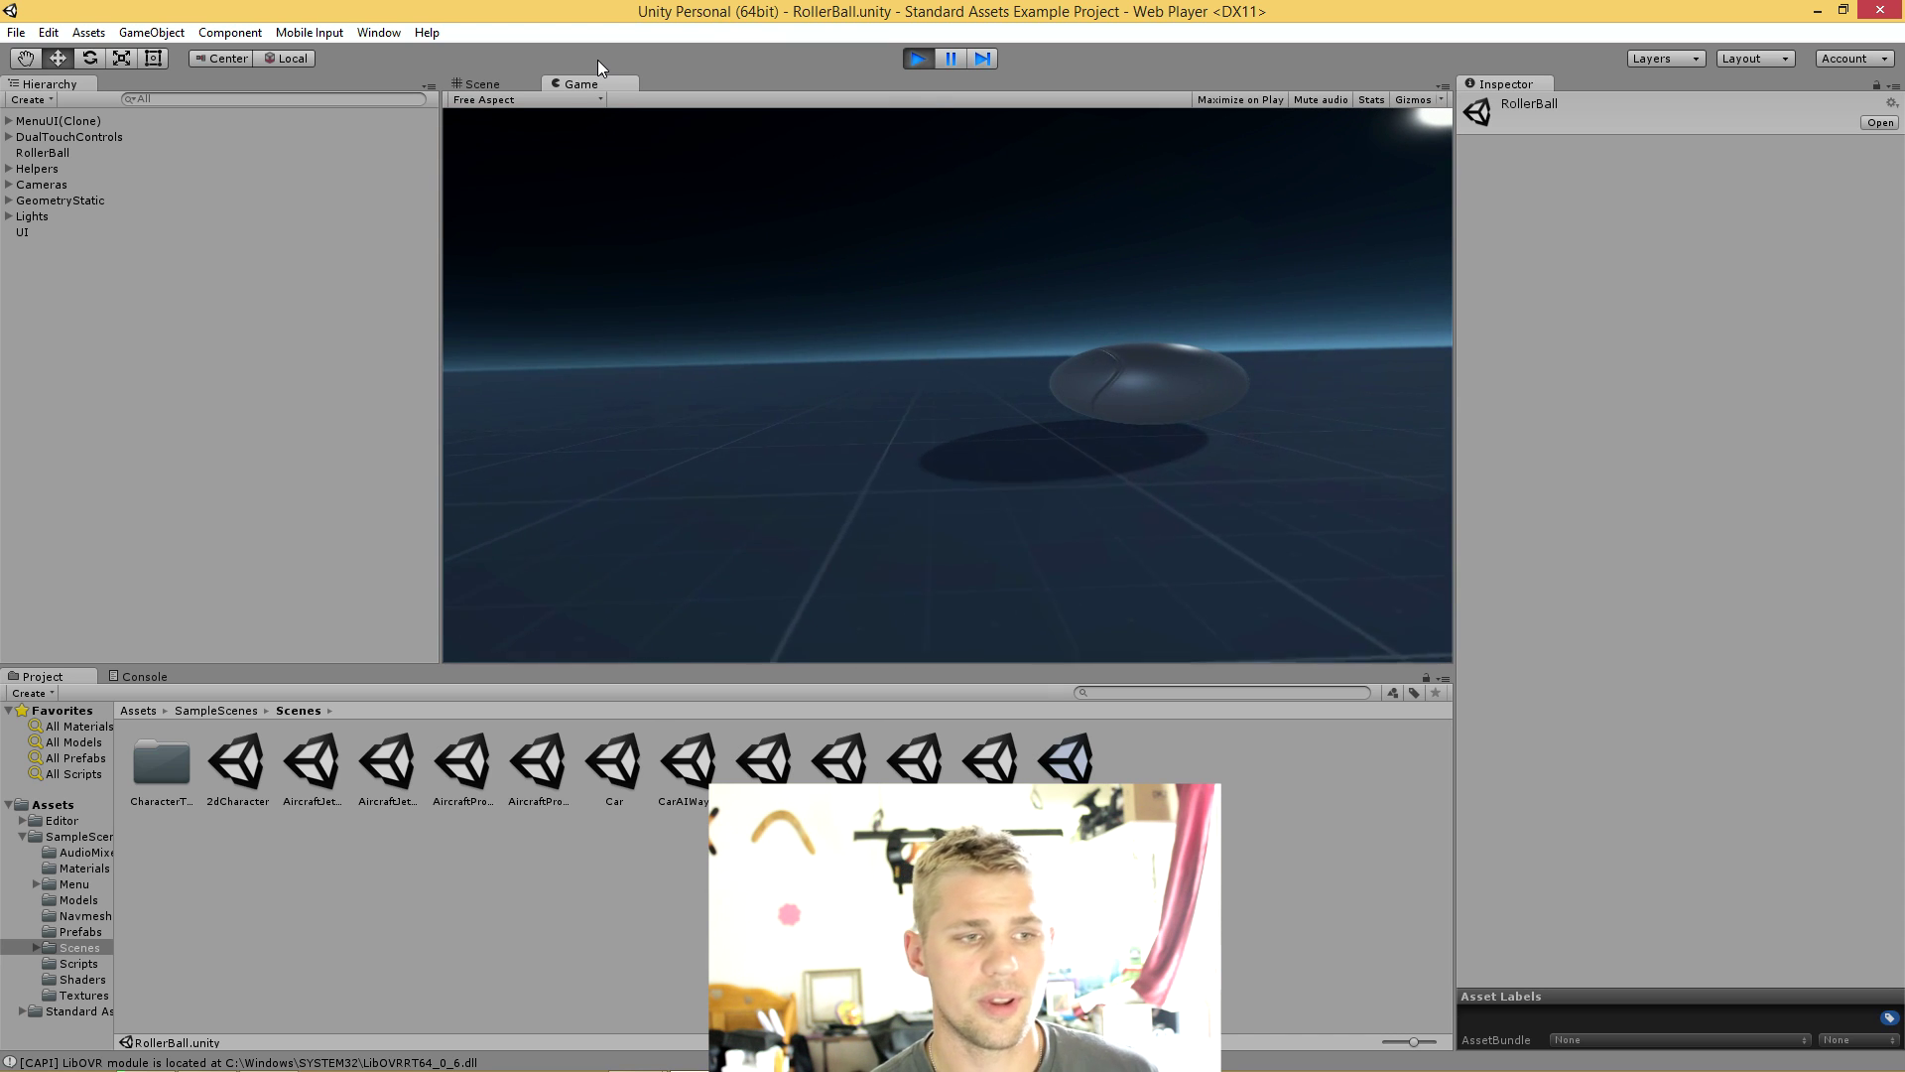
click(917, 59)
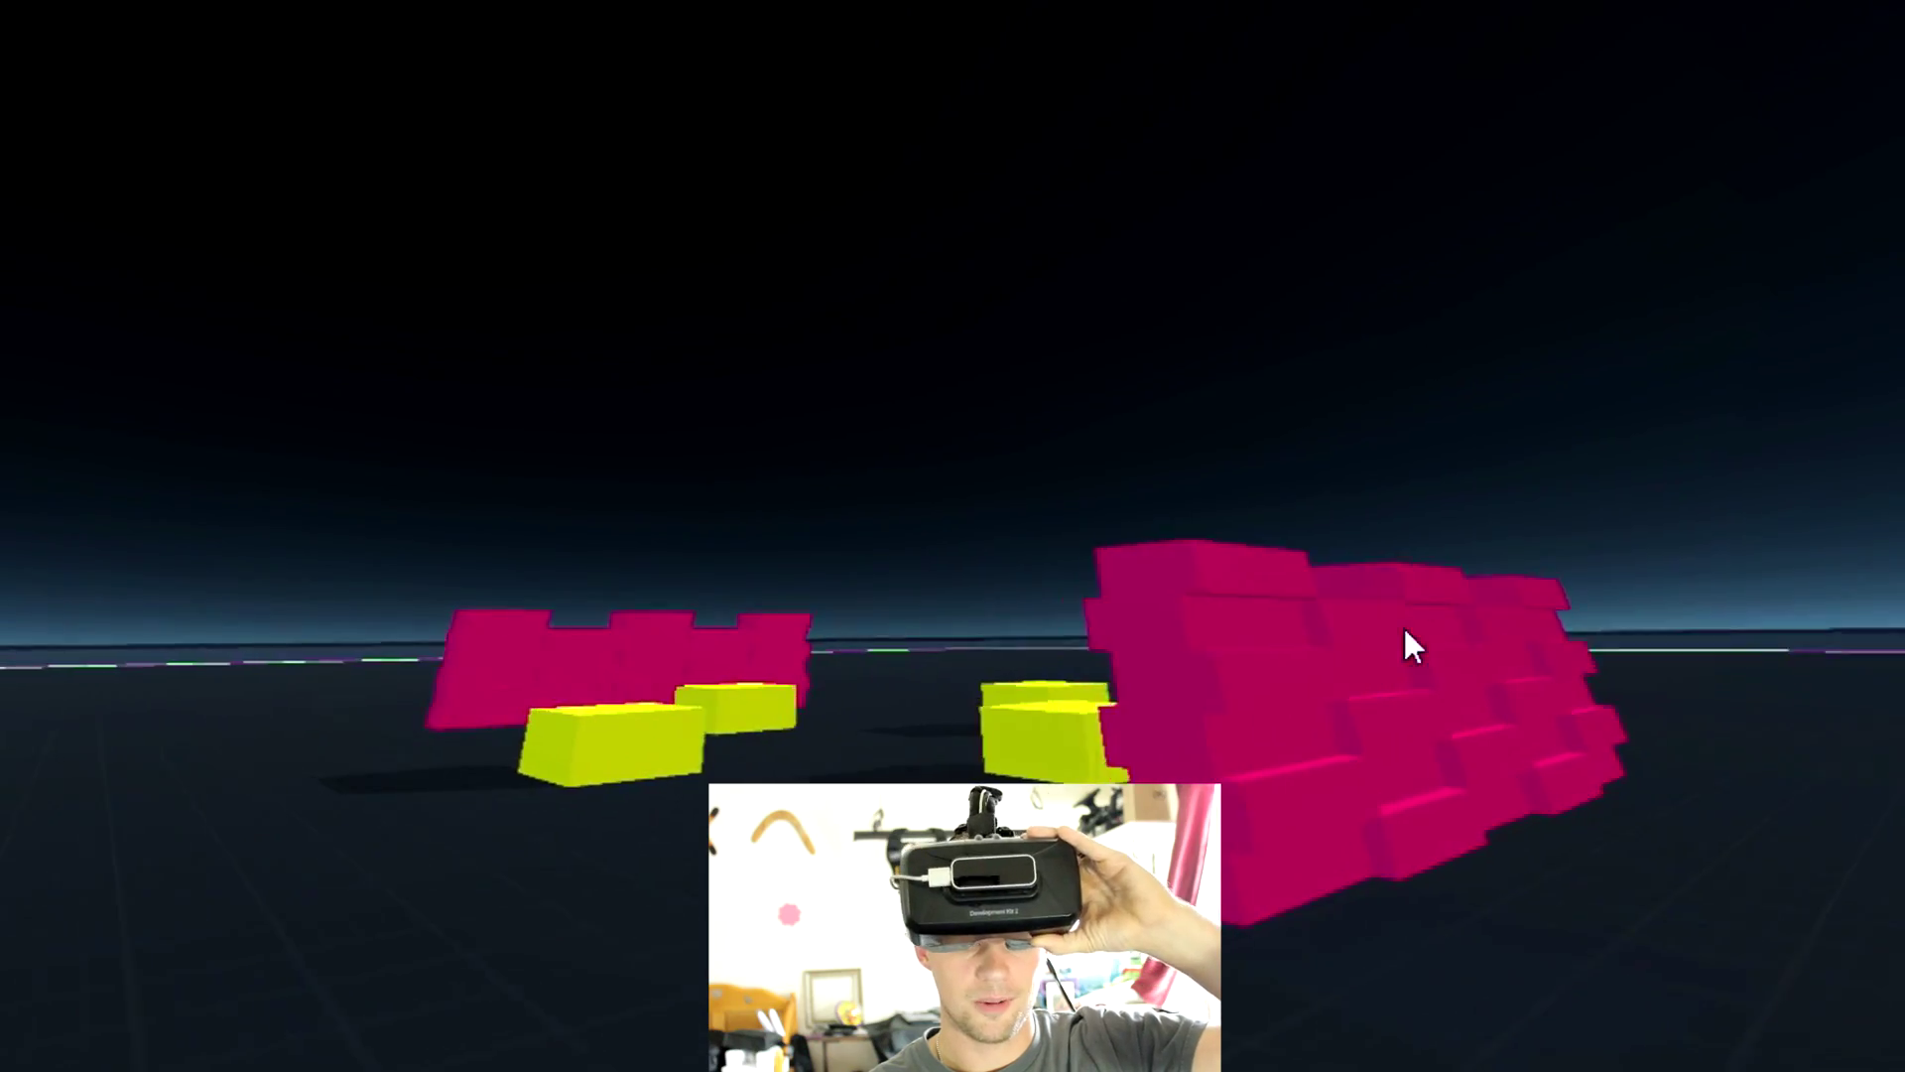
Step: Trigger four explosions: at the pink wall, mid-scene, in the sky, and on the block wall
click(1379, 684)
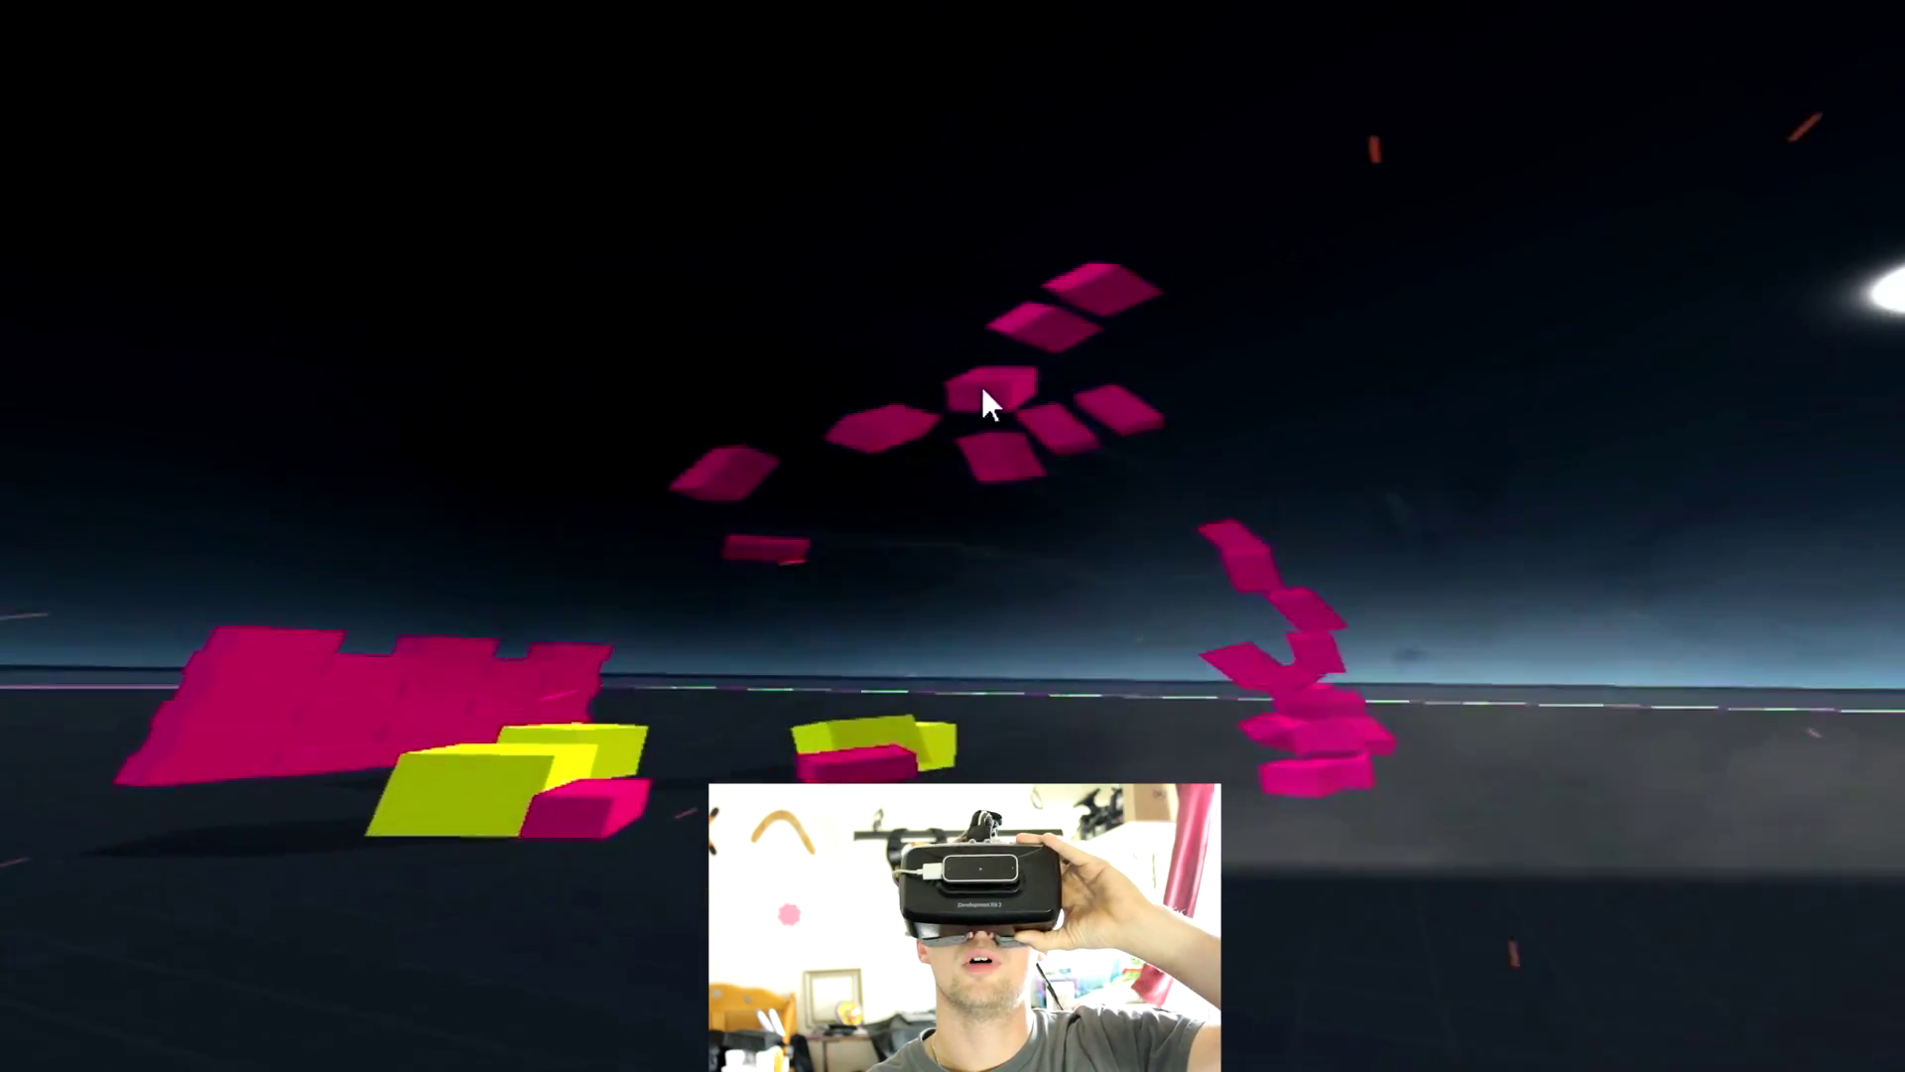
click(928, 640)
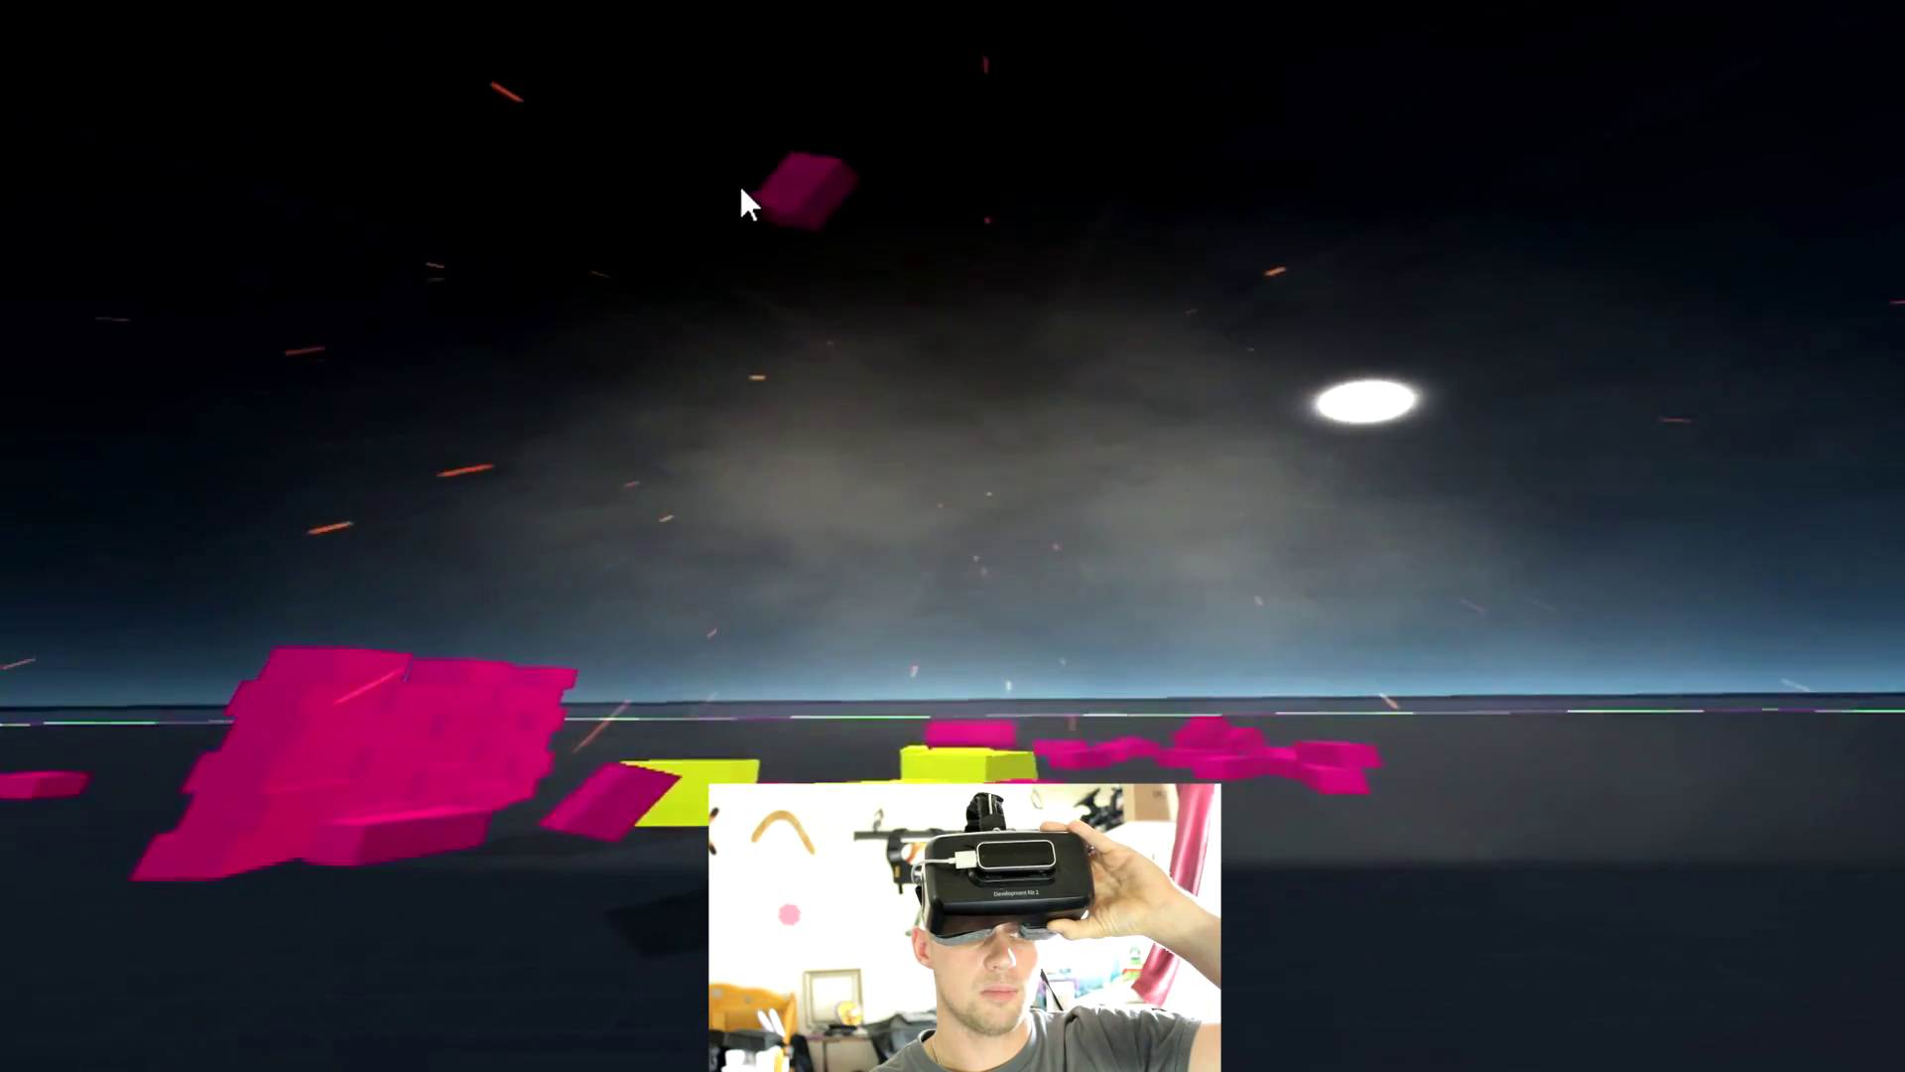
click(750, 189)
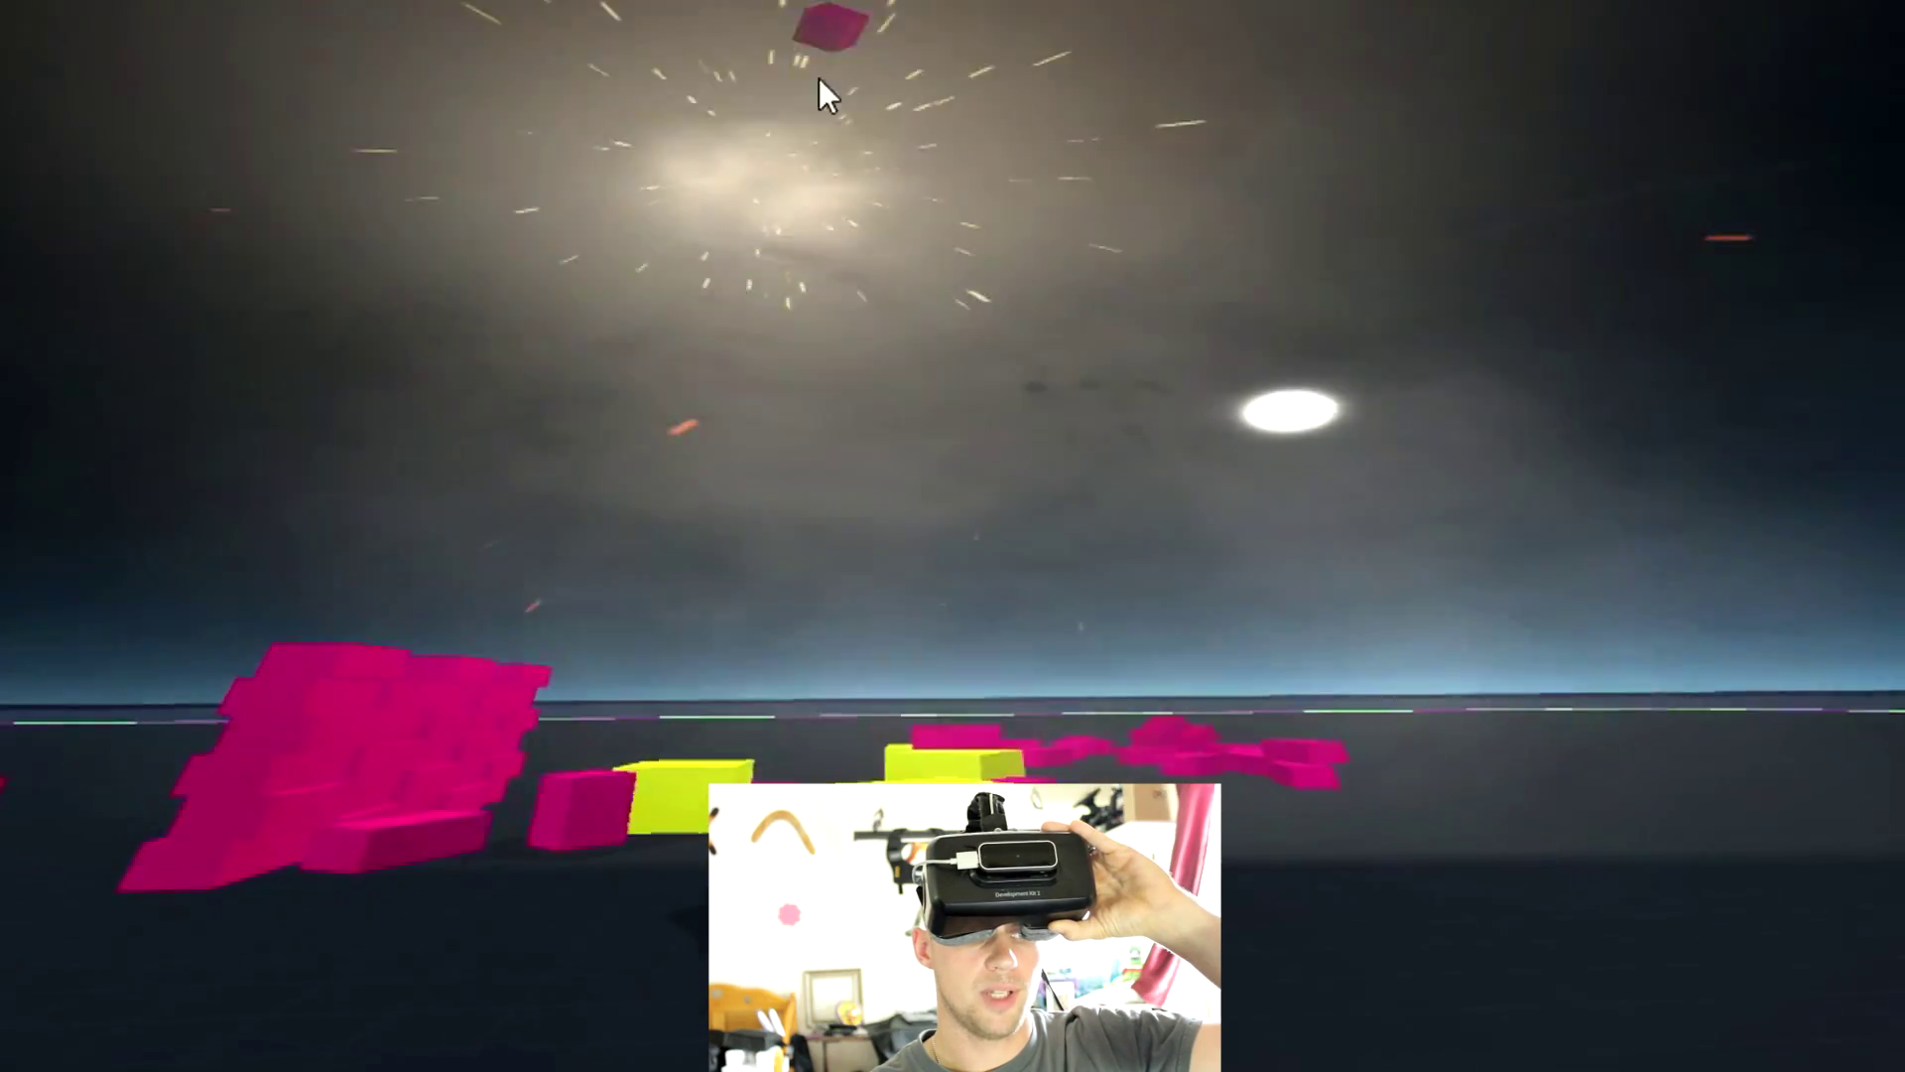
click(375, 774)
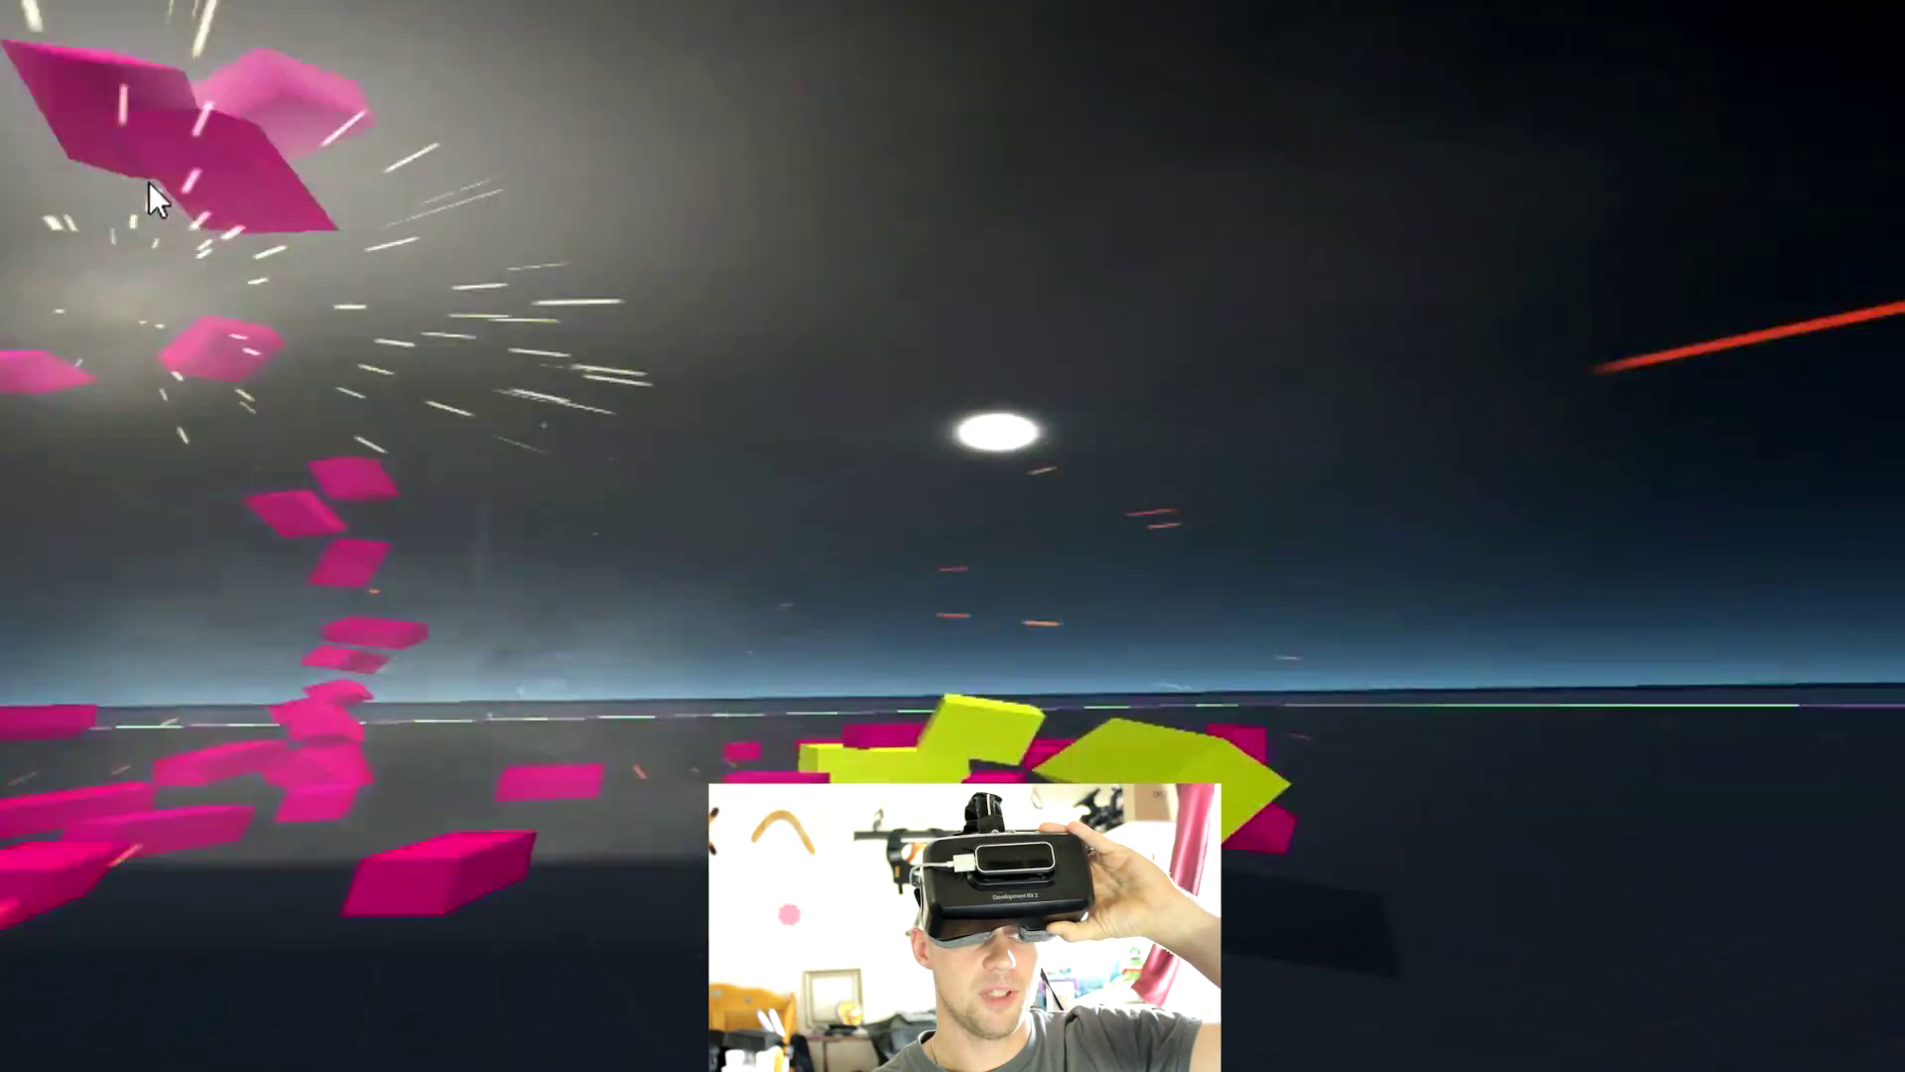